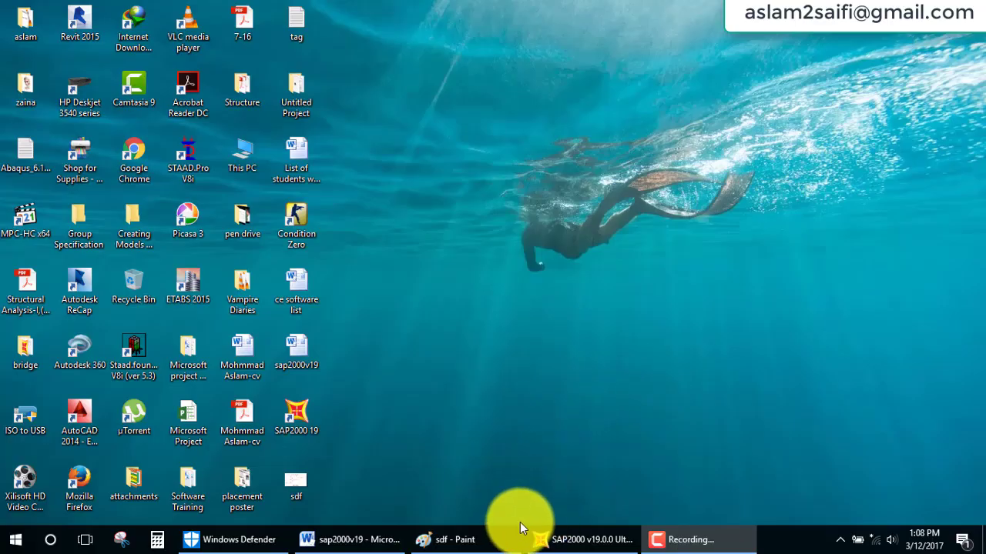
# In the Paint sketch, underline the grid caption, the 5m spacing and both 6m spacings in red
pyautogui.moveTo(446, 540)
pyautogui.click(495, 539)
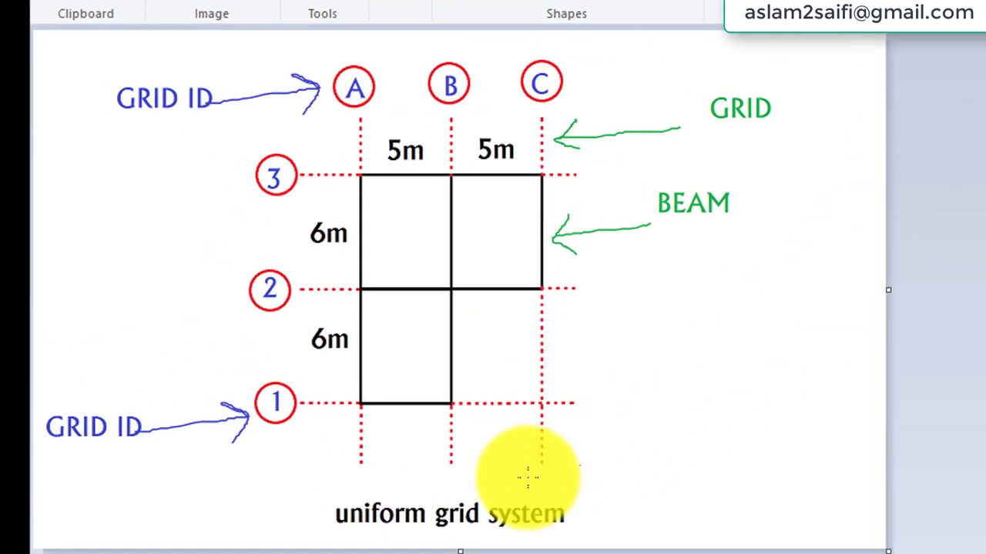
pyautogui.moveTo(335, 535); pyautogui.dragTo(562, 544)
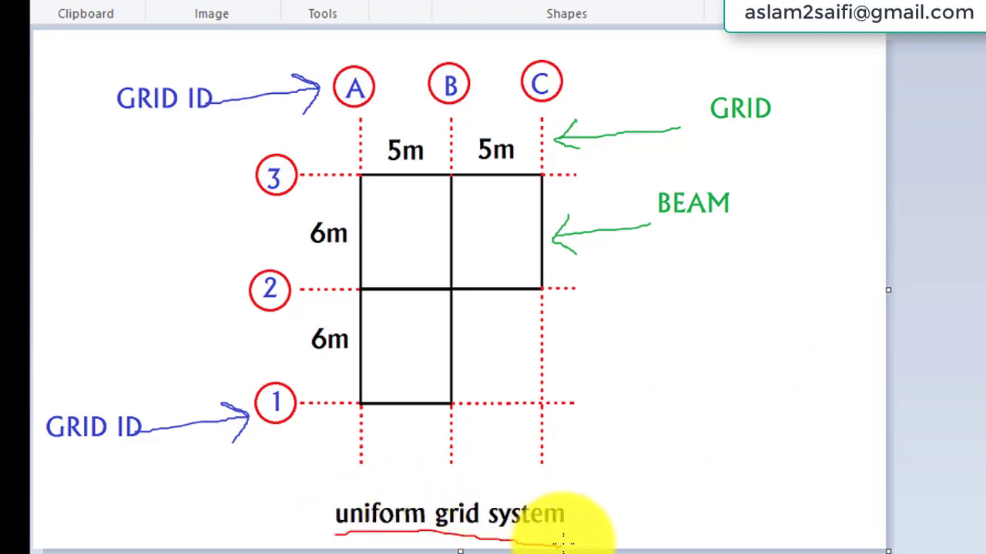
pyautogui.moveTo(577, 496); pyautogui.dragTo(707, 458)
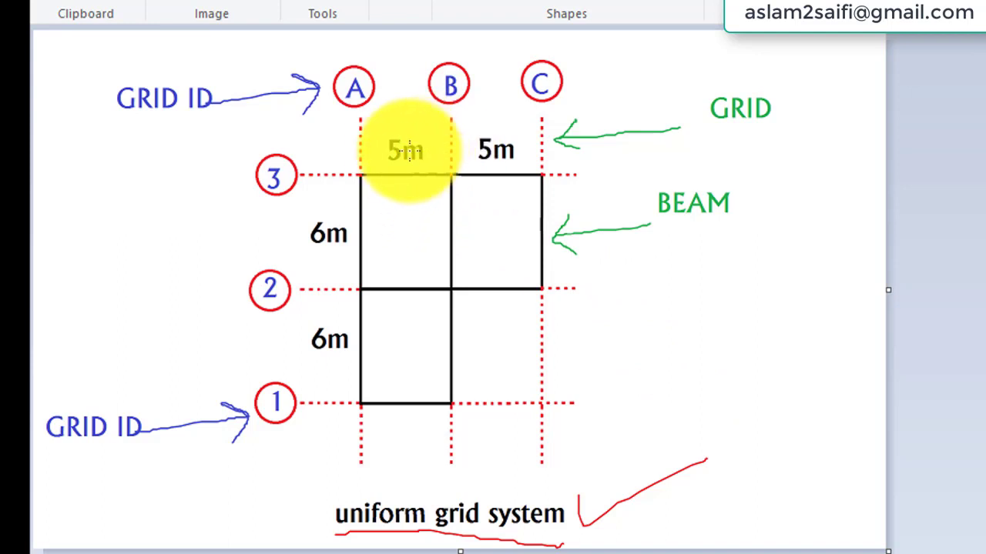
pyautogui.moveTo(385, 159); pyautogui.dragTo(524, 173)
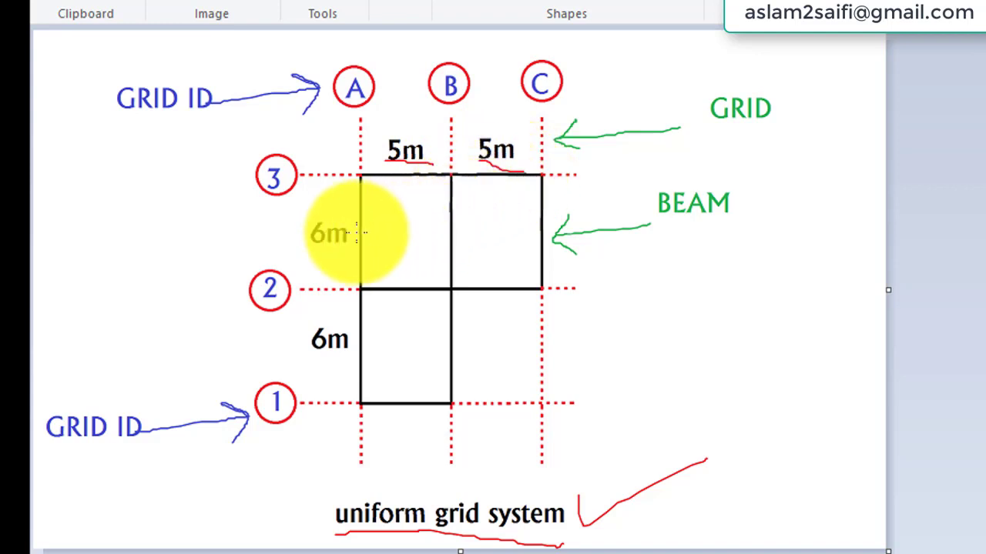
pyautogui.moveTo(308, 243); pyautogui.dragTo(347, 245)
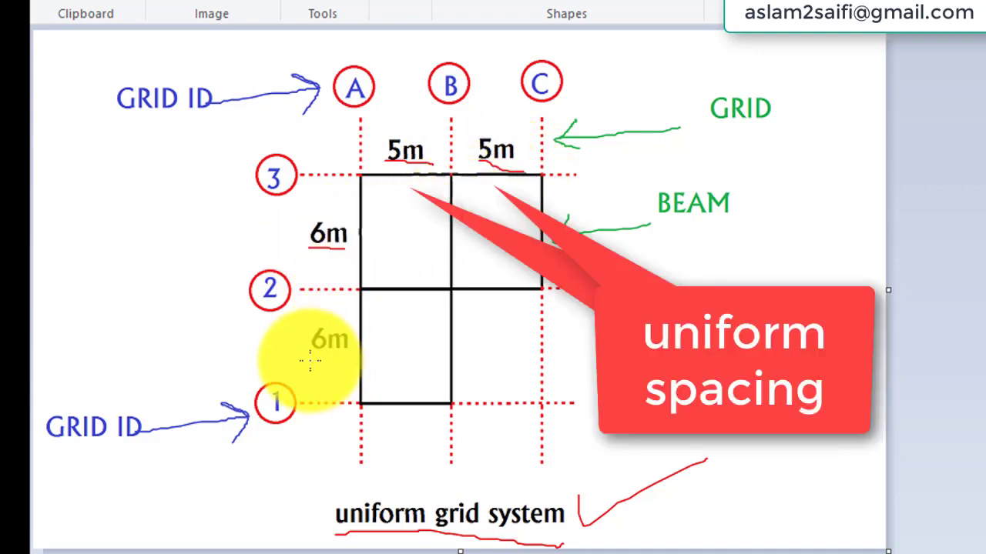
pyautogui.moveTo(308, 358); pyautogui.dragTo(337, 360)
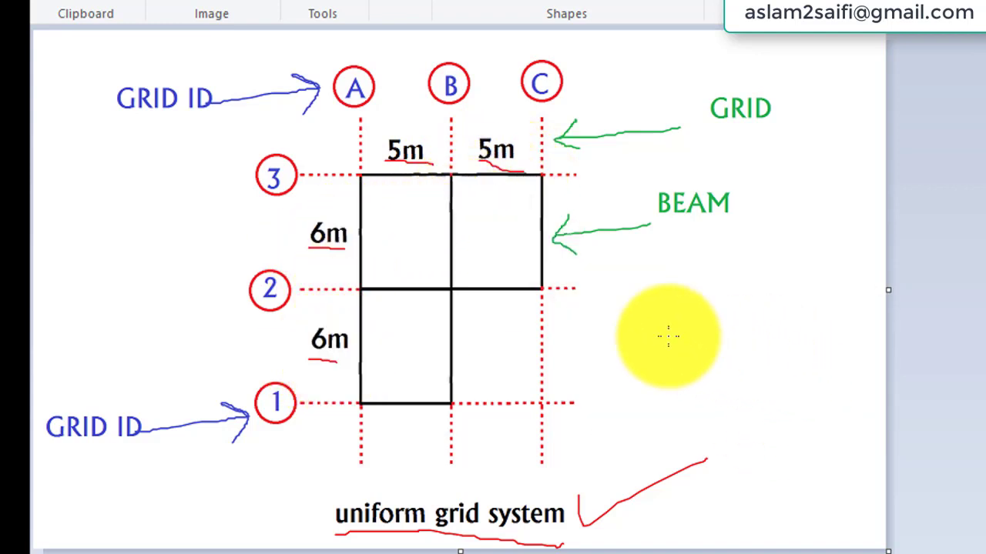
# Sketch red X and Y axis arrows with labels to the right of the grid
pyautogui.moveTo(667, 336)
pyautogui.mouseDown()
pyautogui.moveTo(734, 336)
pyautogui.moveTo(725, 350)
pyautogui.mouseUp()
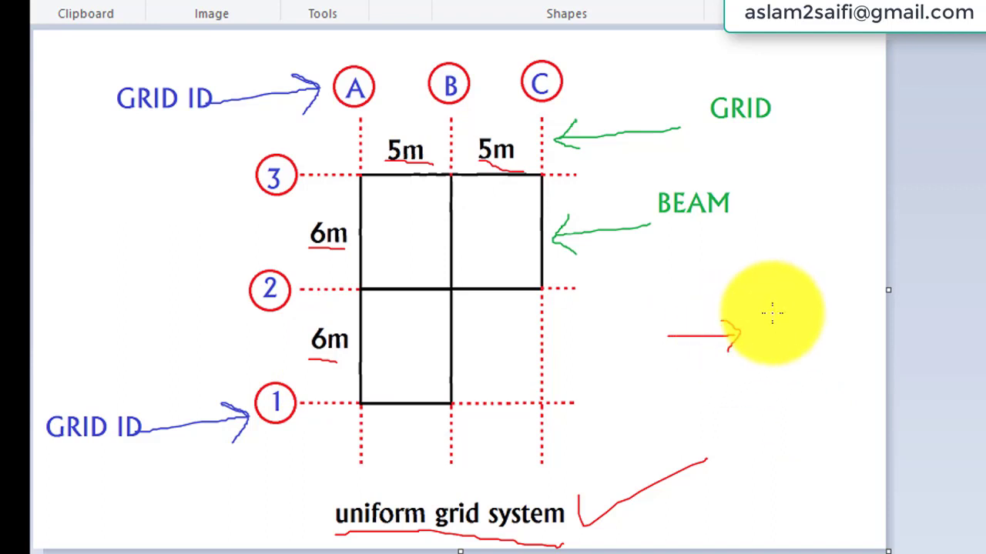
pyautogui.moveTo(759, 321)
pyautogui.mouseDown()
pyautogui.moveTo(761, 339)
pyautogui.moveTo(787, 339)
pyautogui.mouseUp()
pyautogui.moveTo(667, 335)
pyautogui.mouseDown()
pyautogui.moveTo(670, 276)
pyautogui.moveTo(659, 285)
pyautogui.moveTo(697, 291)
pyautogui.mouseUp()
pyautogui.moveTo(699, 241)
pyautogui.mouseDown()
pyautogui.moveTo(746, 279)
pyautogui.moveTo(755, 225)
pyautogui.mouseUp()
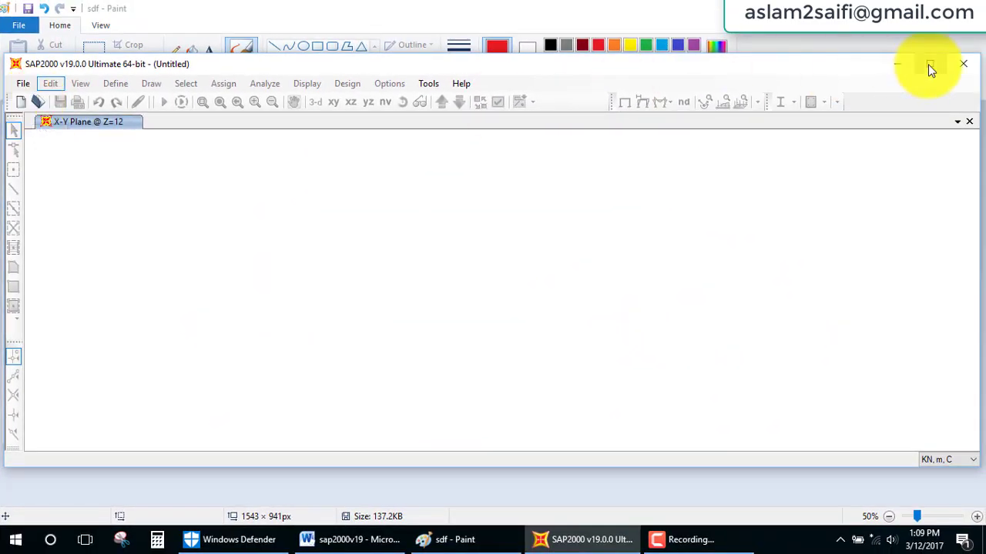
# Maximize SAP2000 and begin a new Grid Only model, keeping KN, m, C units
pyautogui.click(929, 64)
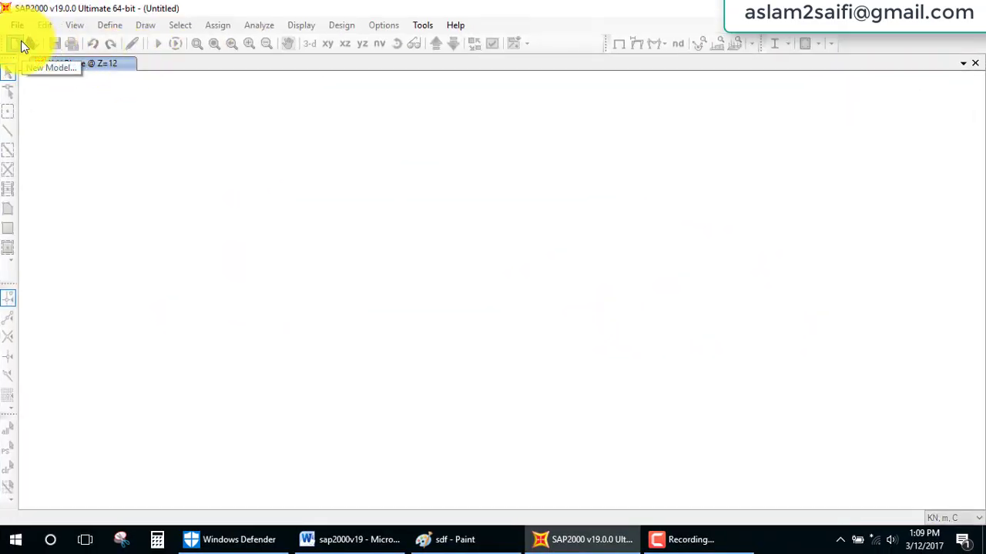
pyautogui.click(21, 43)
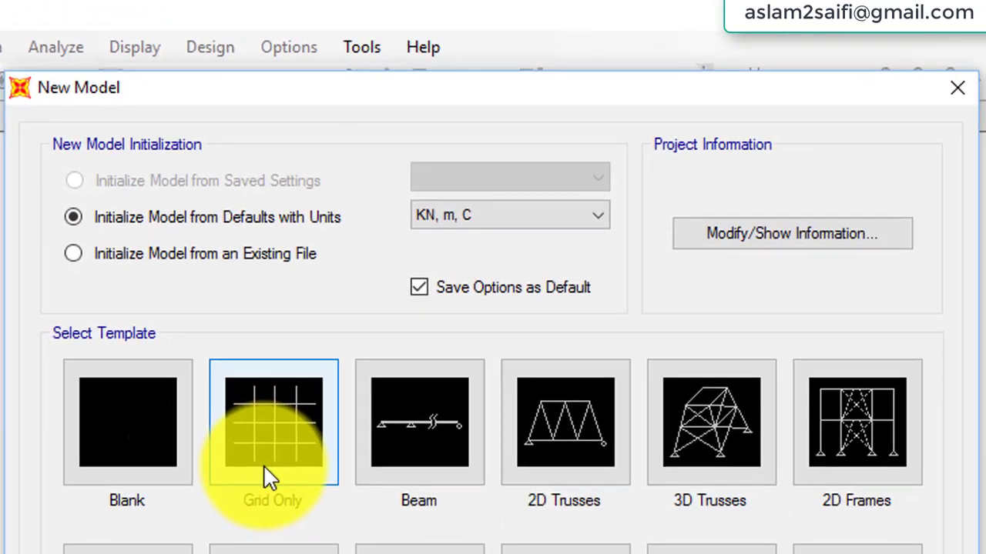
pyautogui.click(556, 220)
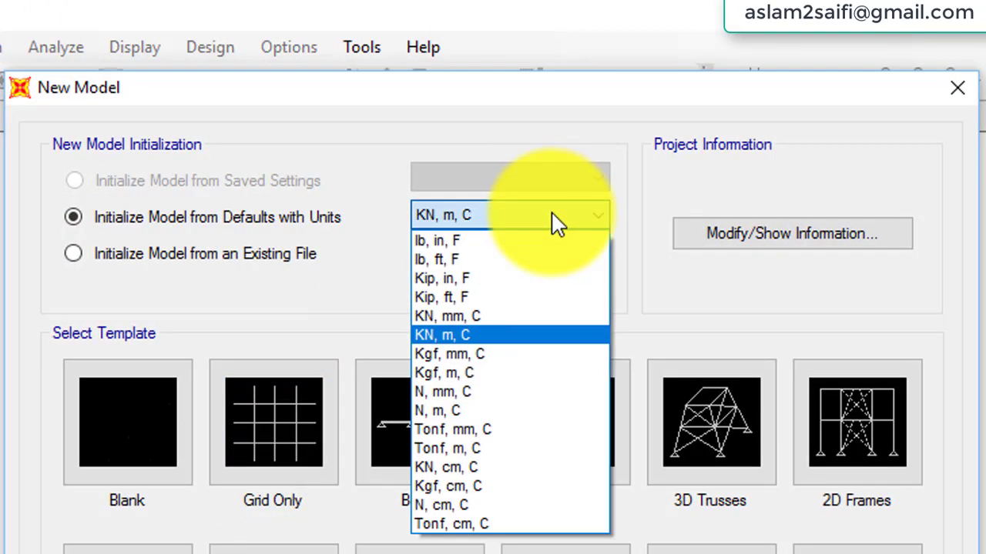
pyautogui.click(451, 223)
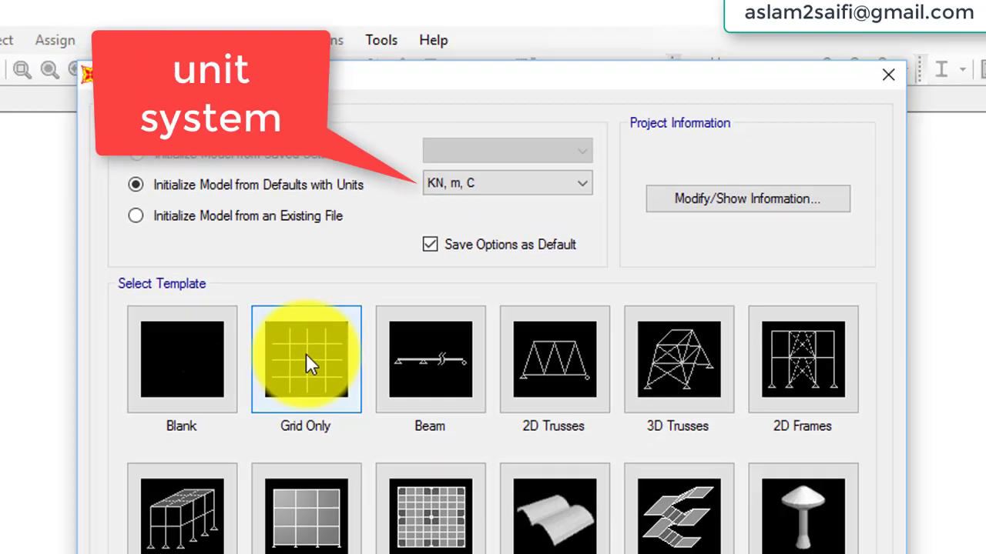
pyautogui.click(275, 422)
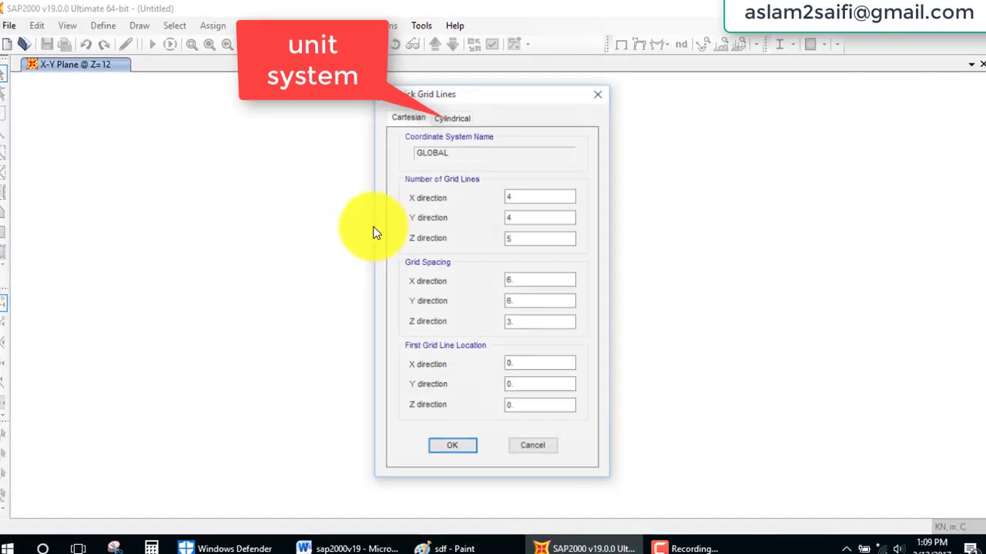
pyautogui.doubleClick(537, 235)
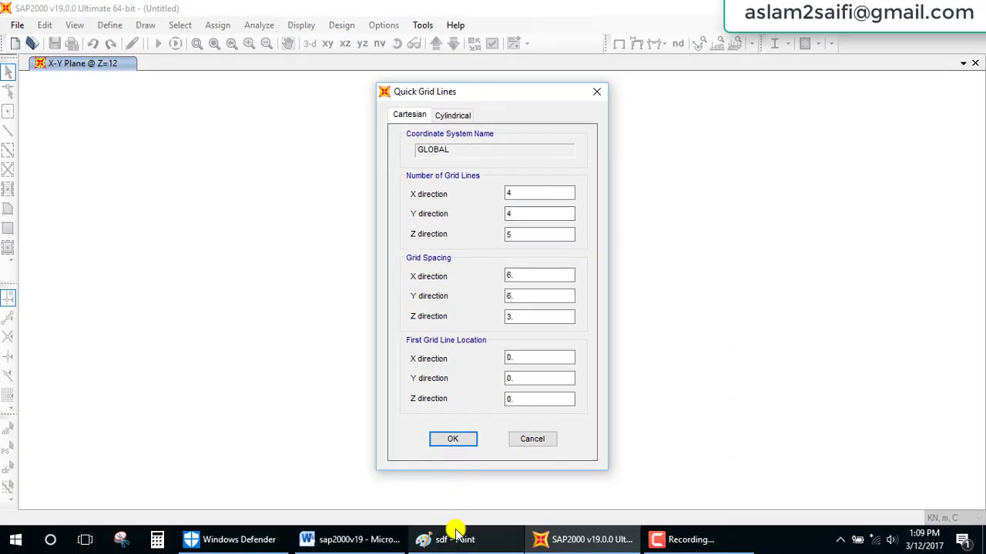
# Underline the X axis label in the sketch and set SAP2000's X direction grid-line count to 3
pyautogui.click(458, 538)
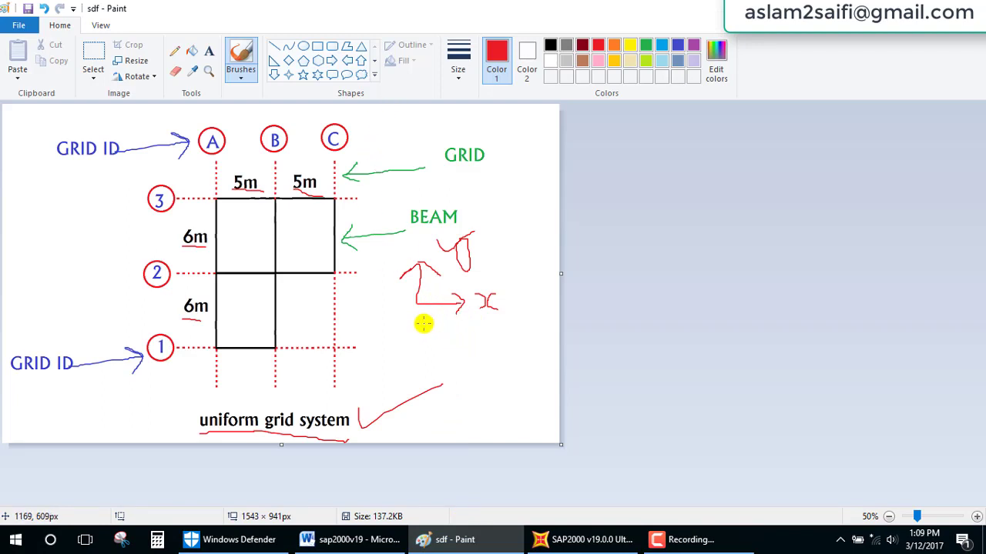
pyautogui.moveTo(424, 323); pyautogui.dragTo(498, 327)
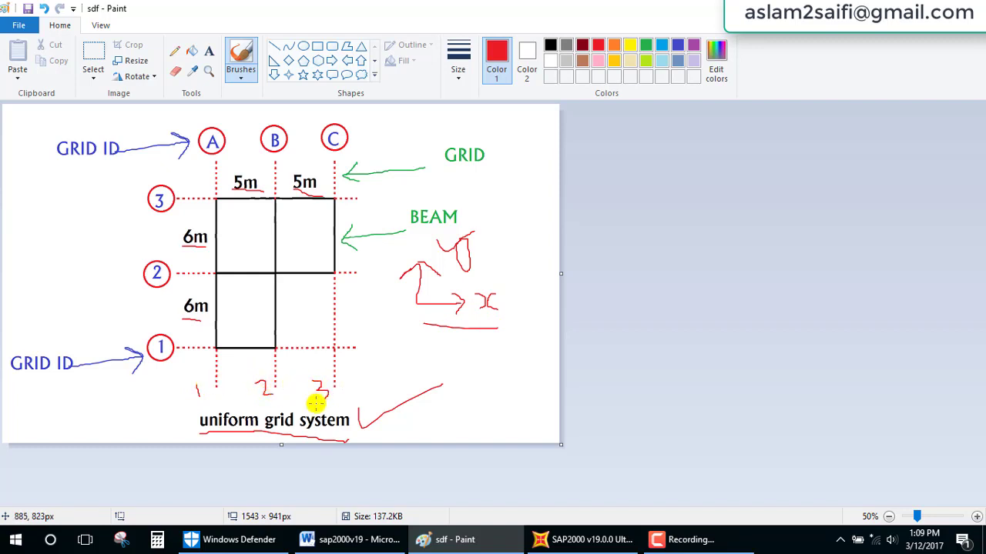
pyautogui.click(539, 539)
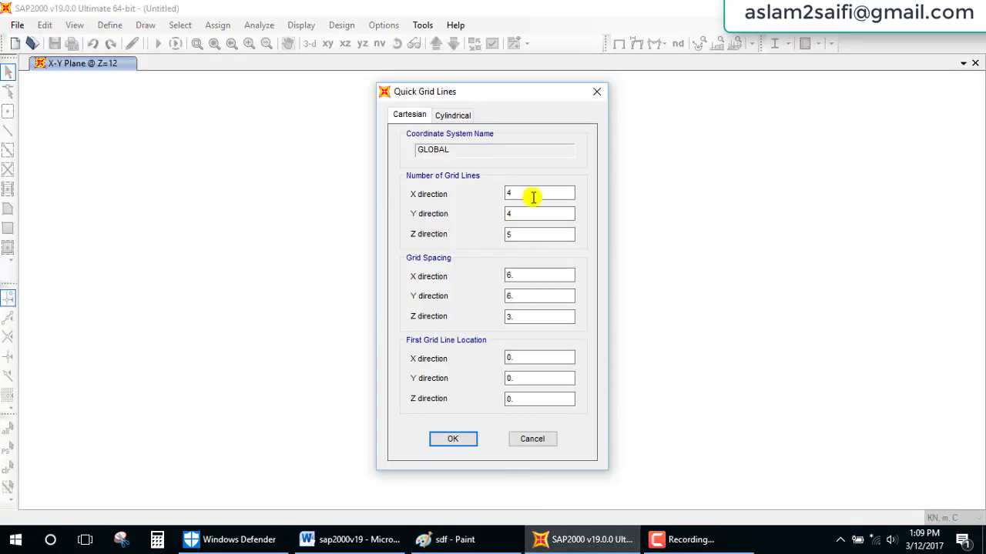
pyautogui.press('BackSpace')
pyautogui.moveTo(531, 196); pyautogui.dragTo(490, 195)
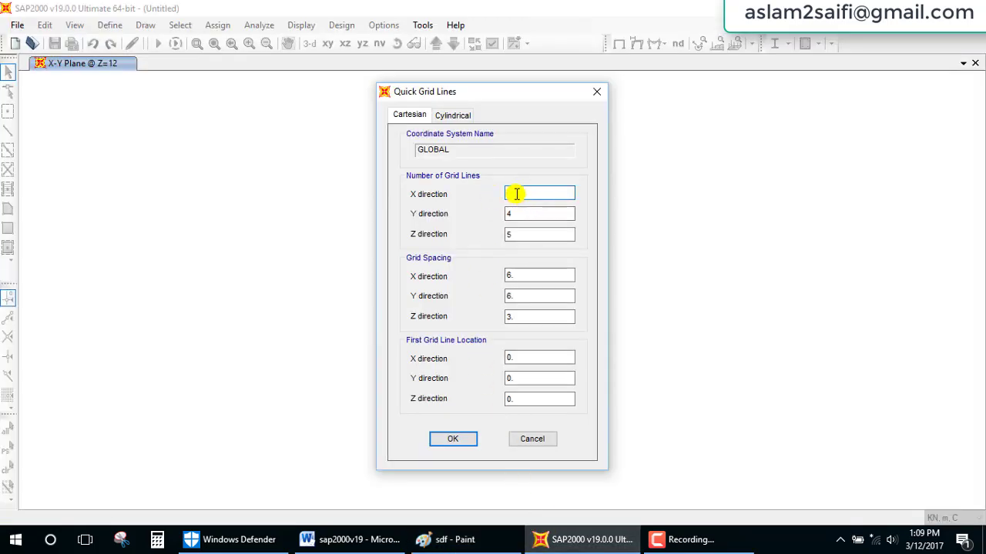
pyautogui.write('3')
# Write grid numbers 1, 2 and 3 in dark red beside the sketch's grid lines
pyautogui.click(466, 539)
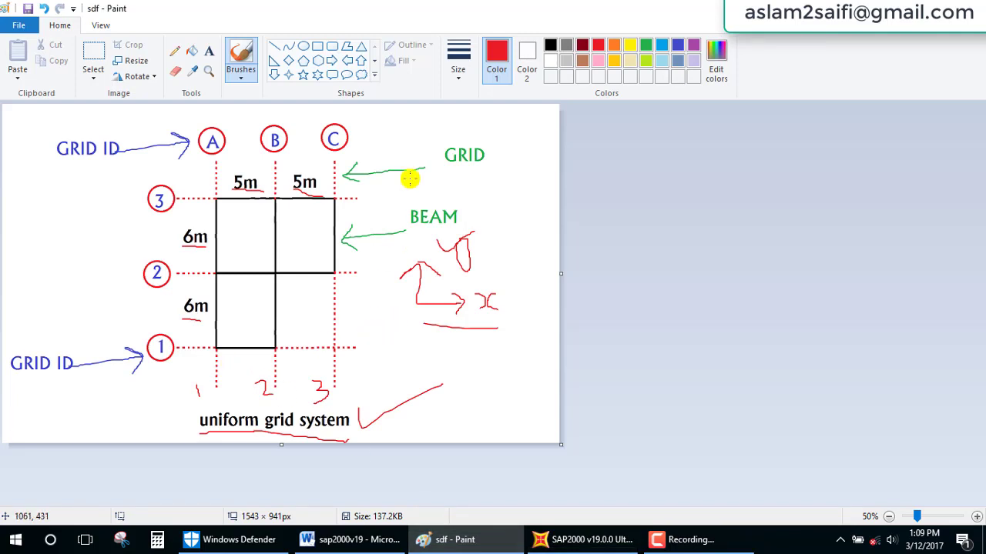
pyautogui.click(582, 44)
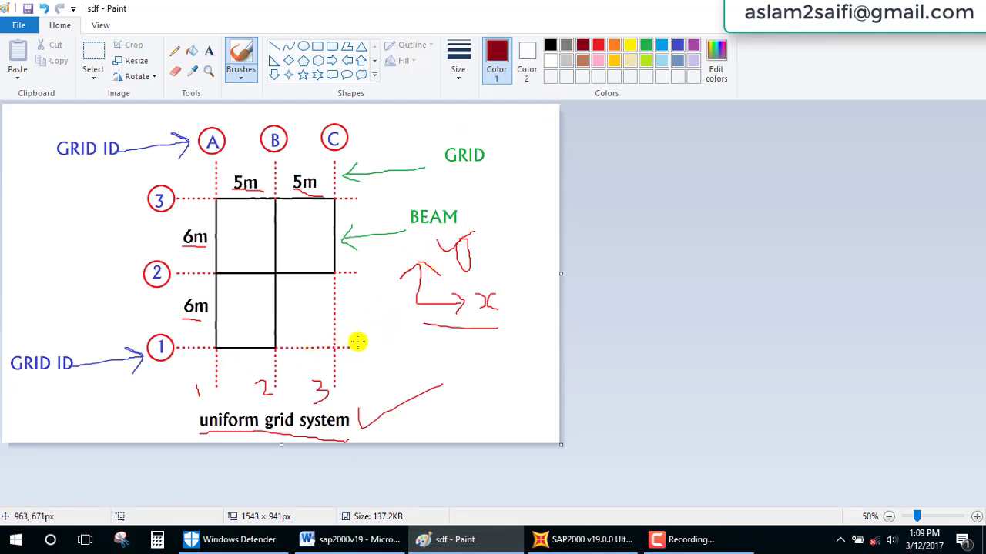
pyautogui.moveTo(366, 340); pyautogui.dragTo(367, 354)
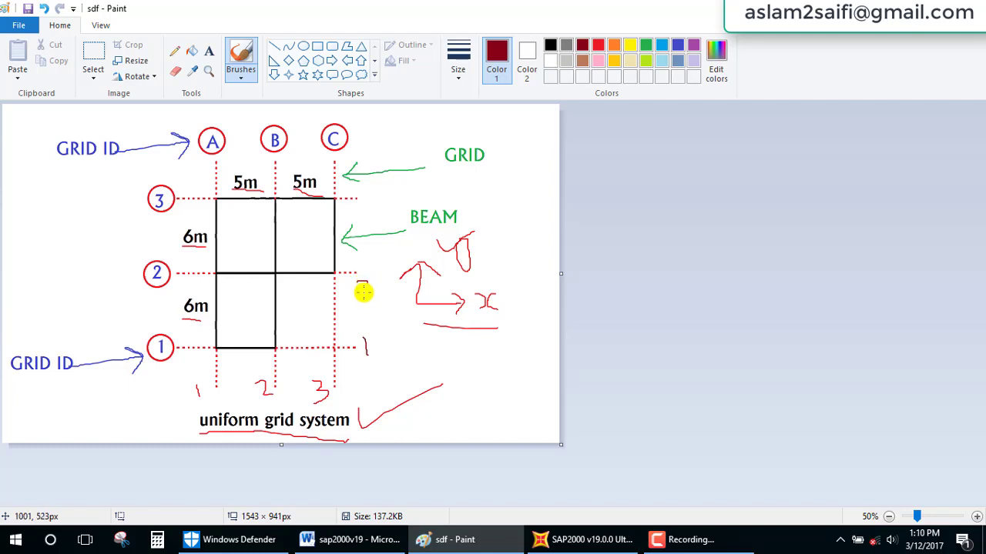
pyautogui.moveTo(358, 283); pyautogui.dragTo(379, 291)
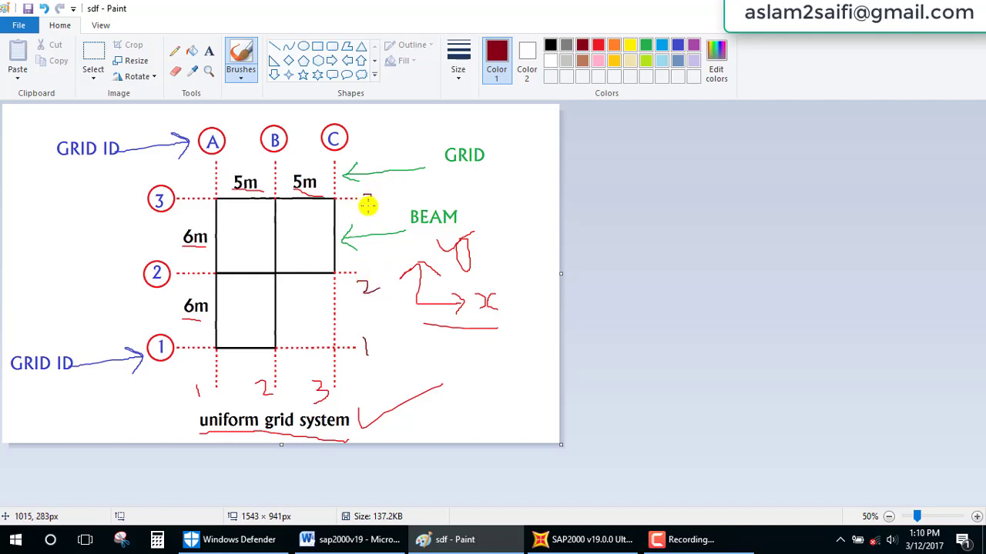
pyautogui.moveTo(368, 204); pyautogui.dragTo(474, 231)
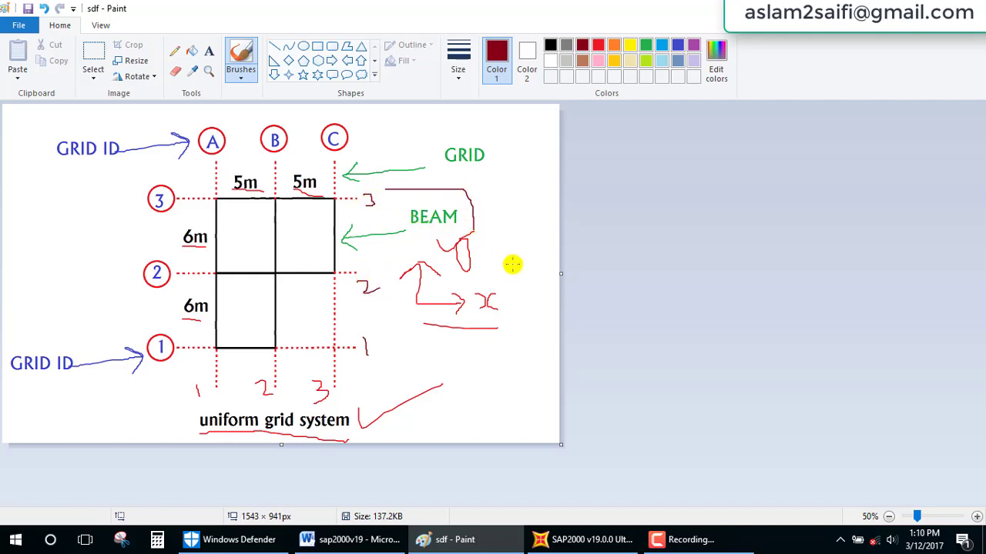
pyautogui.click(616, 537)
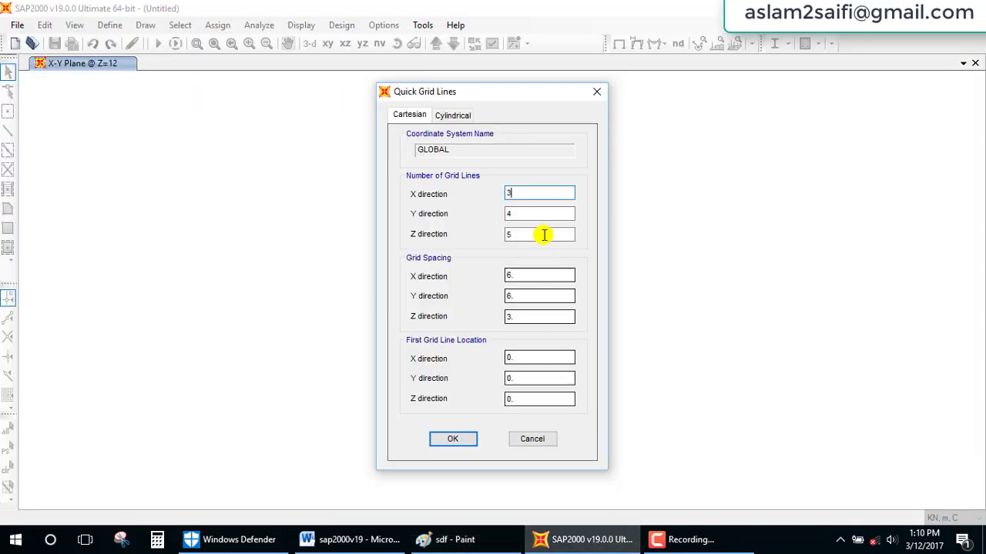
# Enter 3 as the Y direction grid-line count and 2 for the Z direction
pyautogui.doubleClick(530, 214)
pyautogui.write('3')
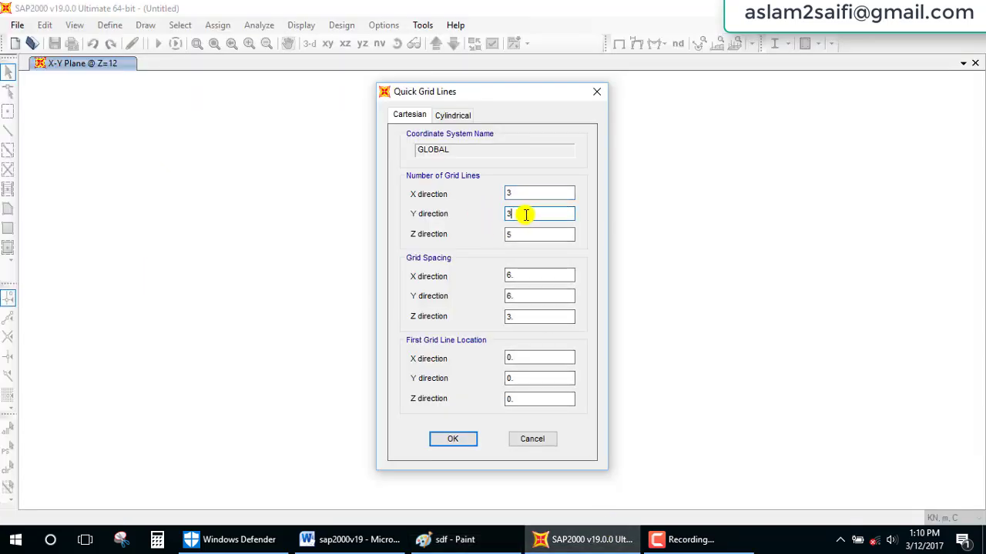
pyautogui.doubleClick(525, 214)
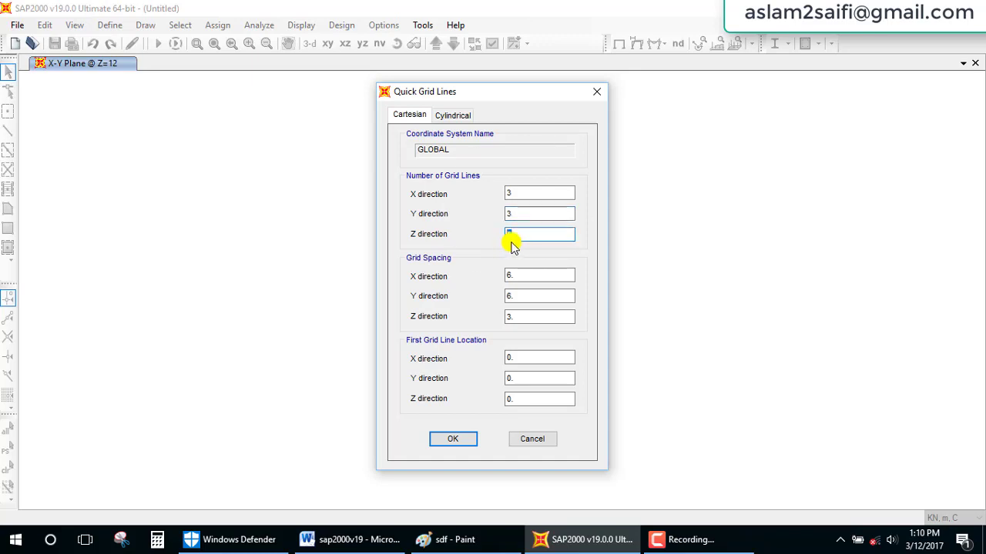
pyautogui.press('BackSpace')
pyautogui.write('2')
pyautogui.click(509, 276)
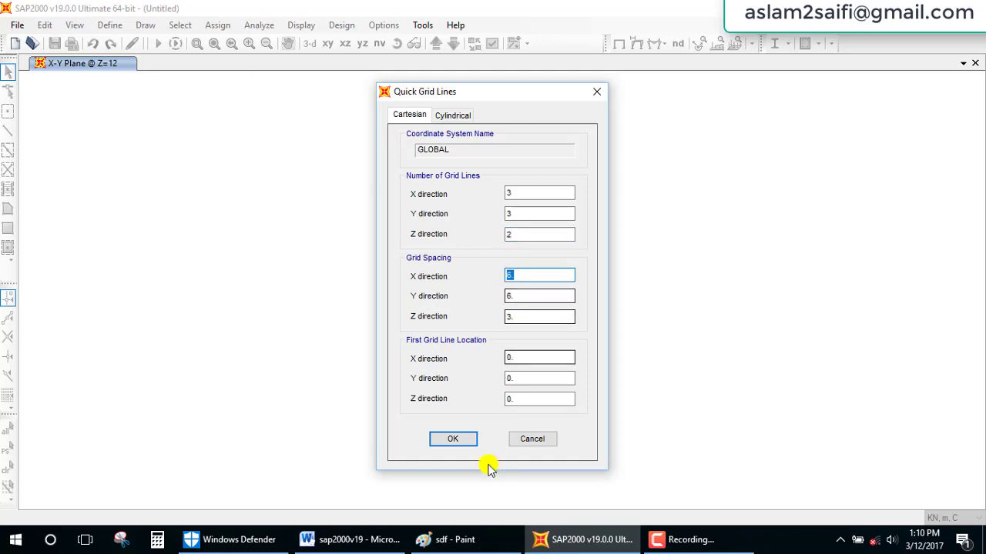
# Enter 5 as the X grid spacing, and circle the lower 6m label red in the sketch
pyautogui.click(454, 539)
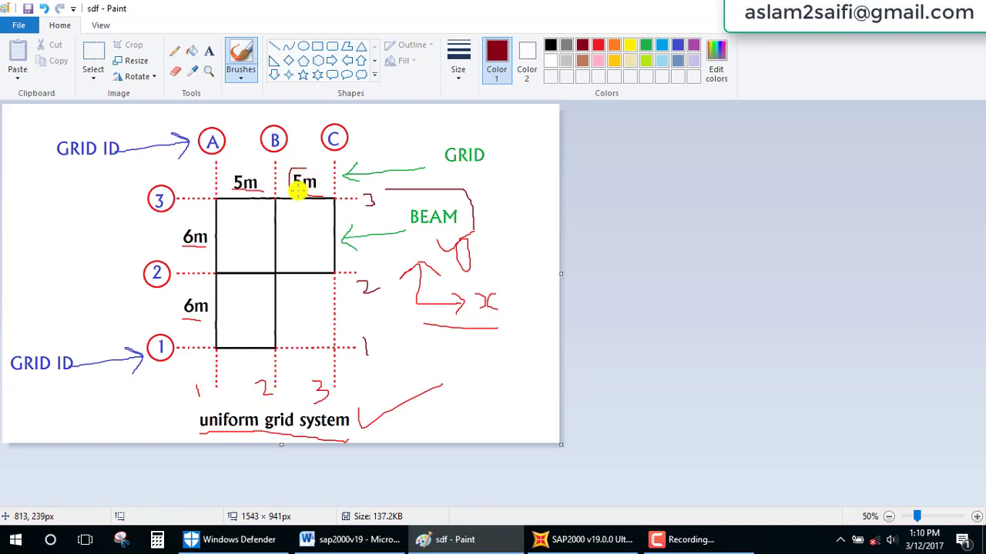
pyautogui.click(582, 540)
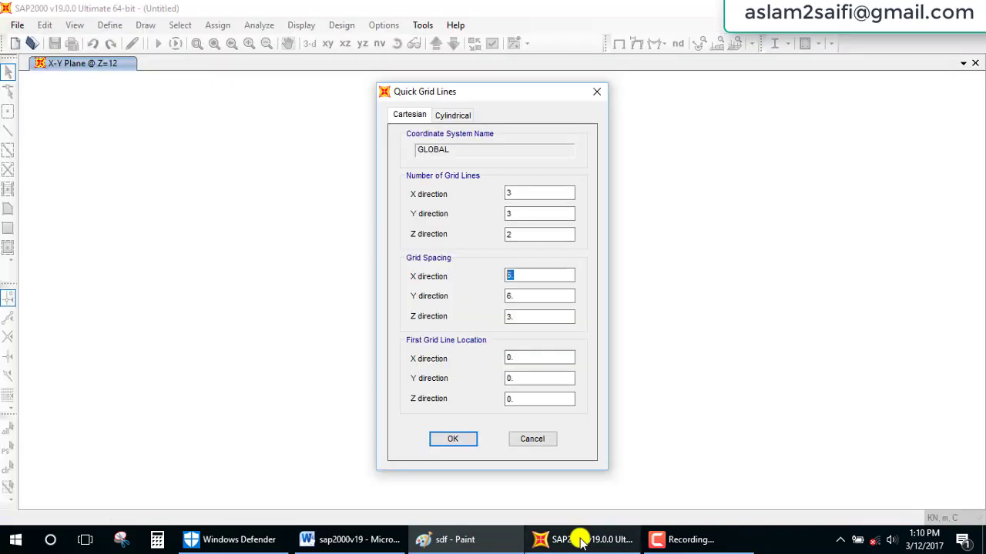
pyautogui.write('5')
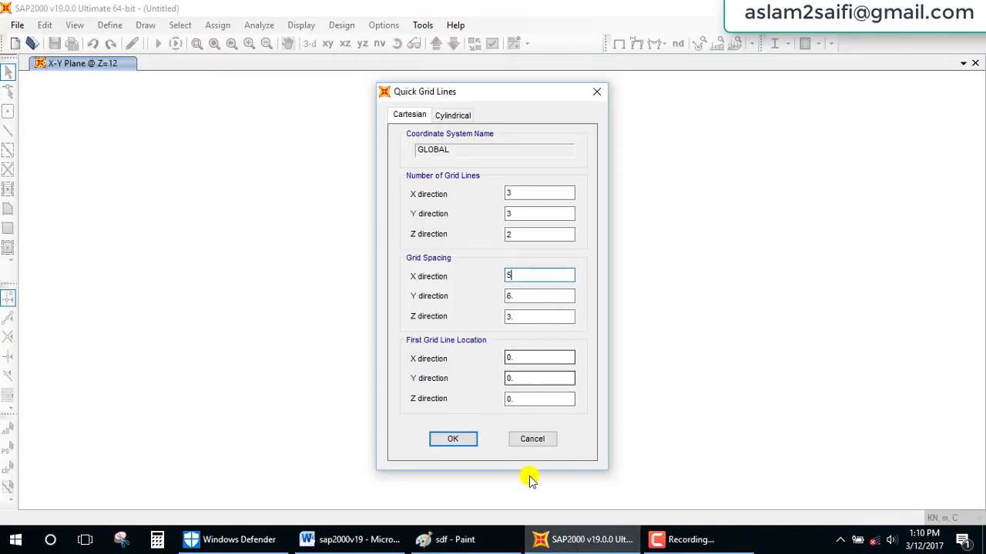
pyautogui.click(454, 539)
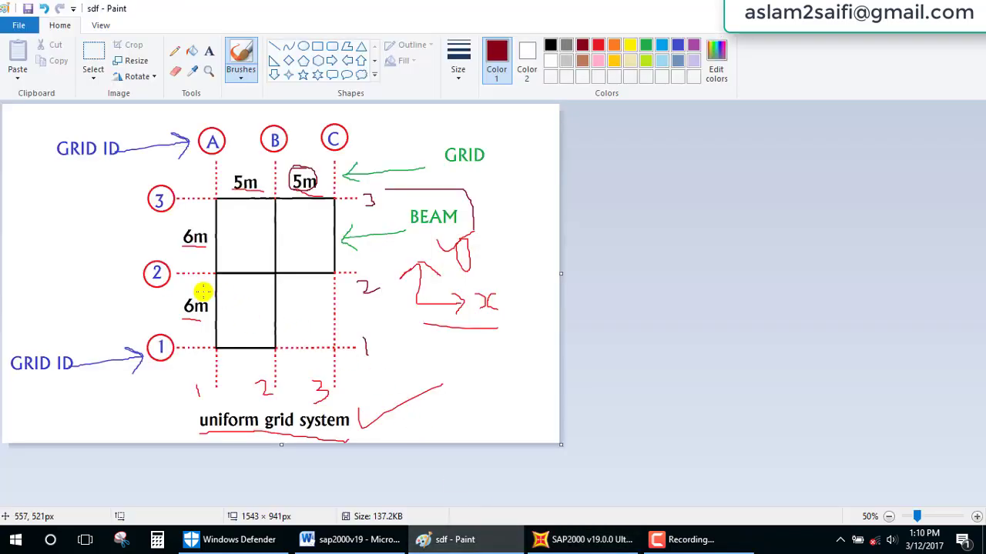
pyautogui.moveTo(189, 297)
pyautogui.mouseDown()
pyautogui.moveTo(193, 319)
pyautogui.moveTo(207, 291)
pyautogui.moveTo(191, 294)
pyautogui.mouseUp()
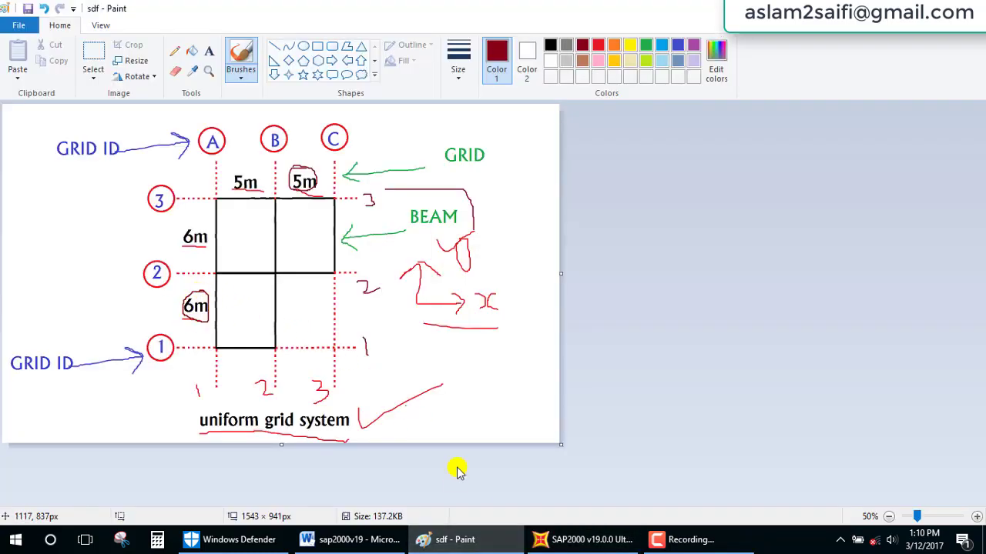
pyautogui.click(544, 533)
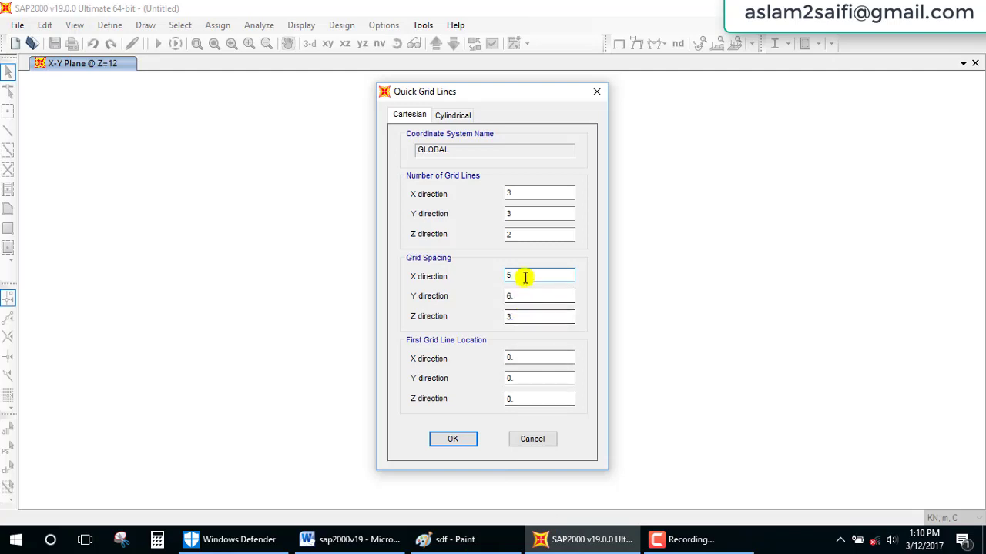
# Set the Y grid spacing to 6 and generate the A–C, 1–3 grid
pyautogui.doubleClick(504, 297)
pyautogui.press('BackSpace')
pyautogui.write('6')
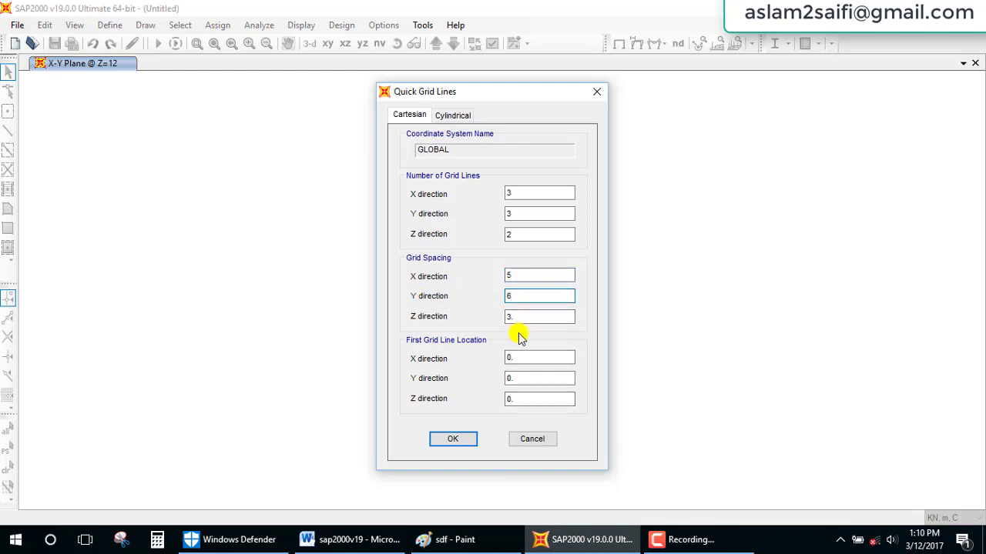
pyautogui.doubleClick(522, 316)
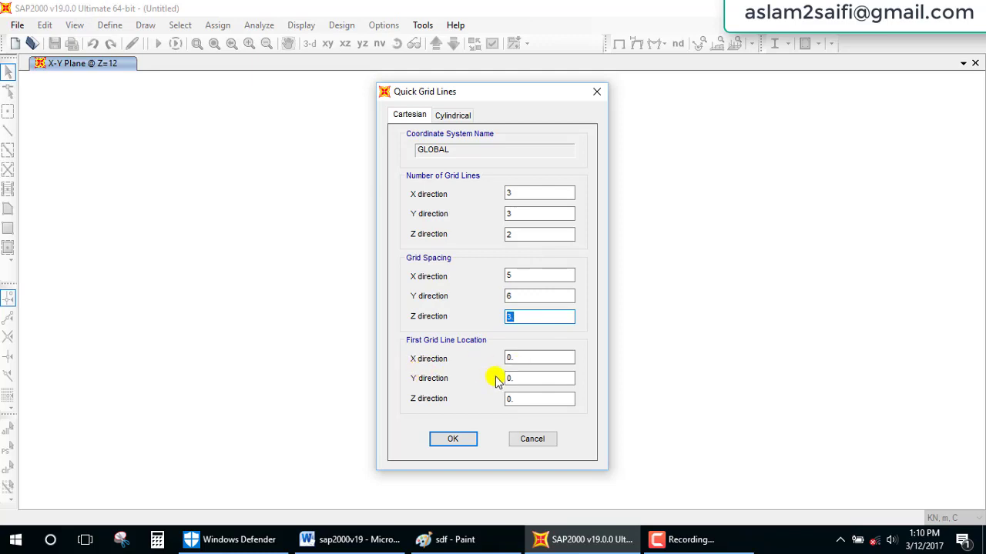
pyautogui.click(455, 438)
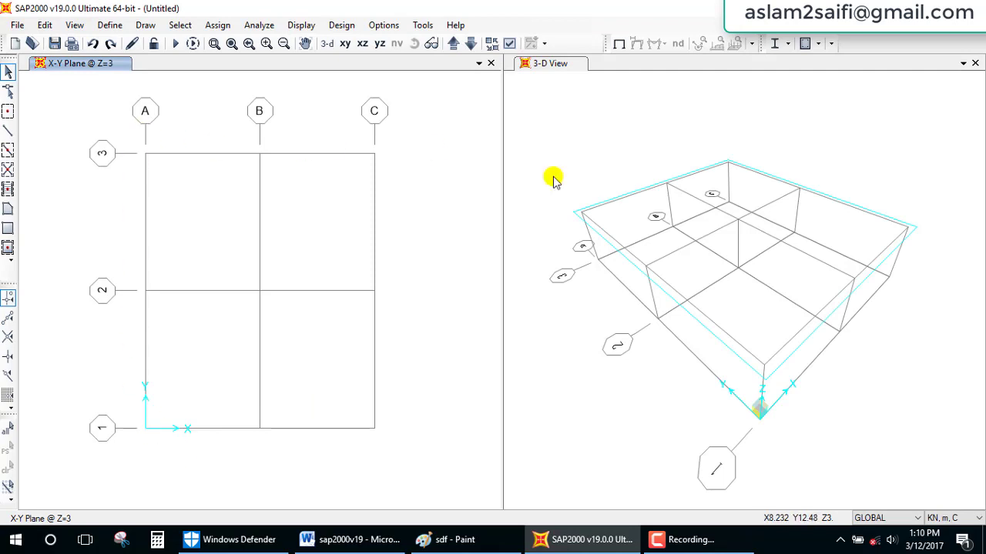
pyautogui.click(445, 539)
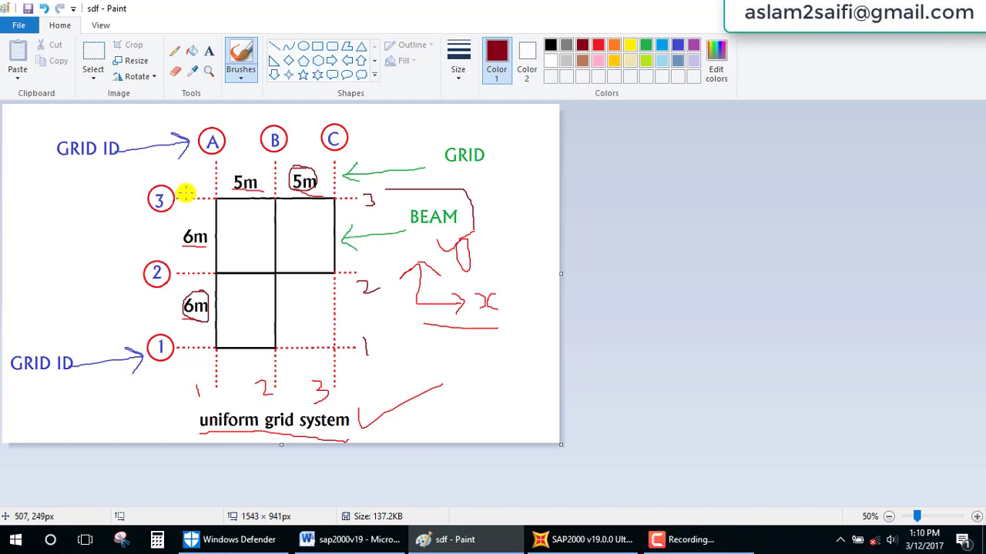
# Bring the SAP2000 model with grid lines A–C and 1–3 back to the front
pyautogui.click(716, 539)
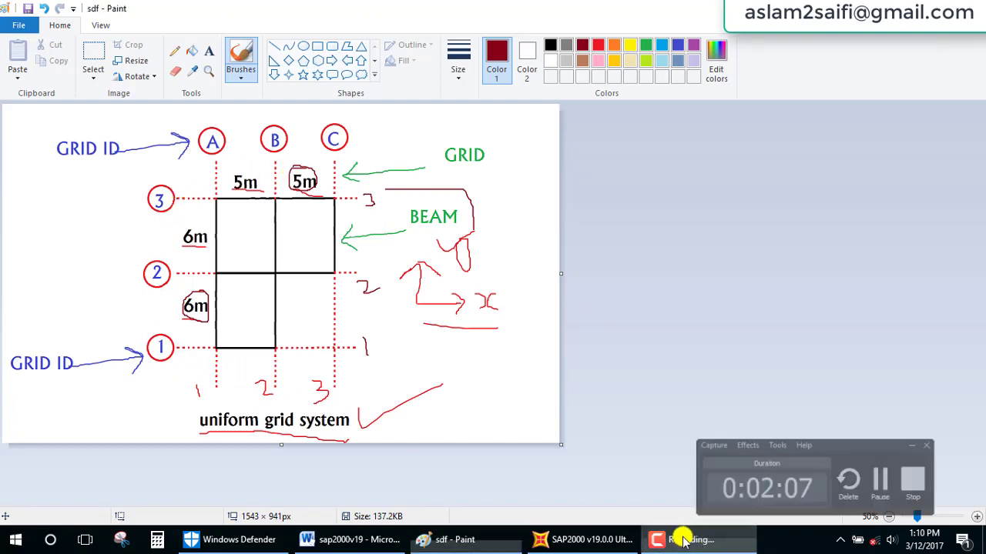
pyautogui.click(597, 540)
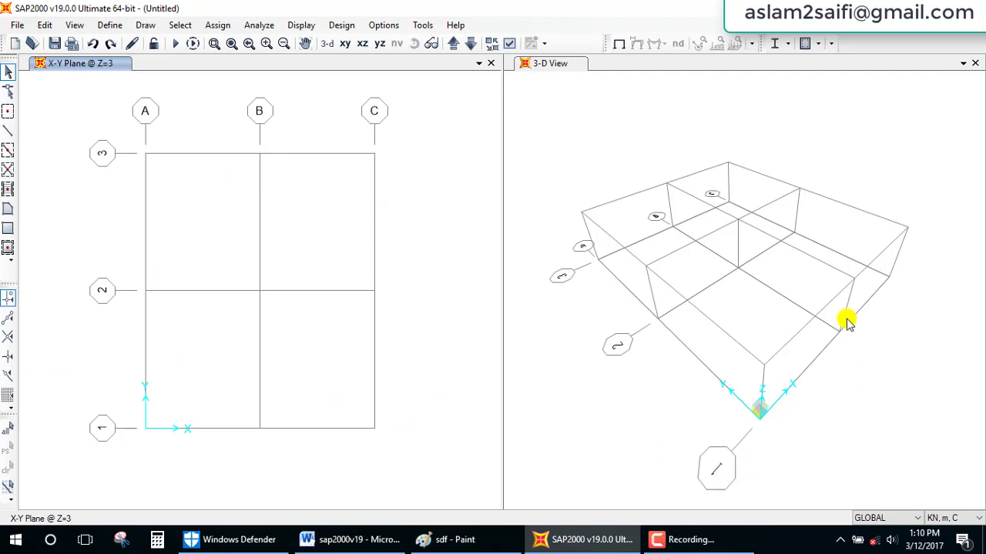
# Quick-draw FSEC1 frame beams on all grid lines by windowing the whole Z=3 plan
pyautogui.click(10, 138)
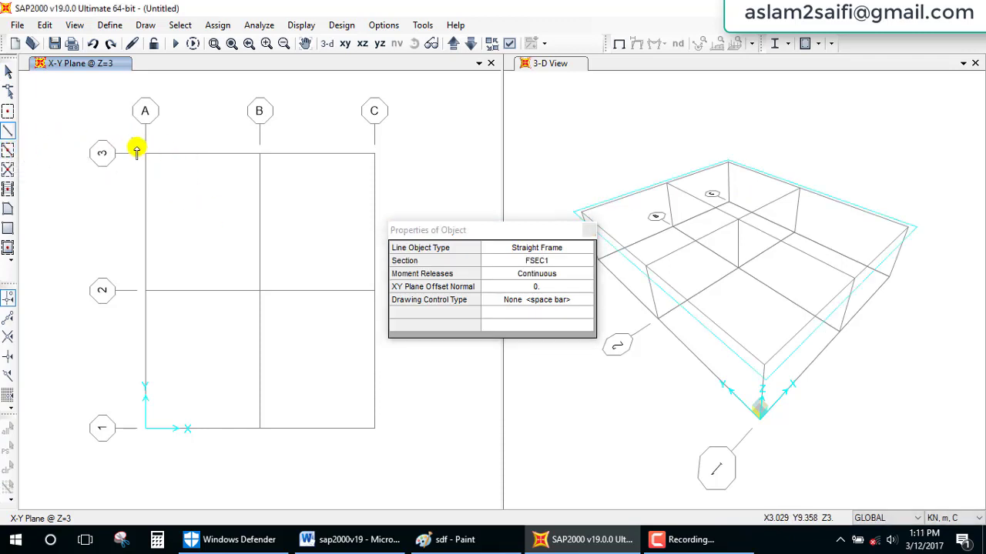
pyautogui.press('Escape')
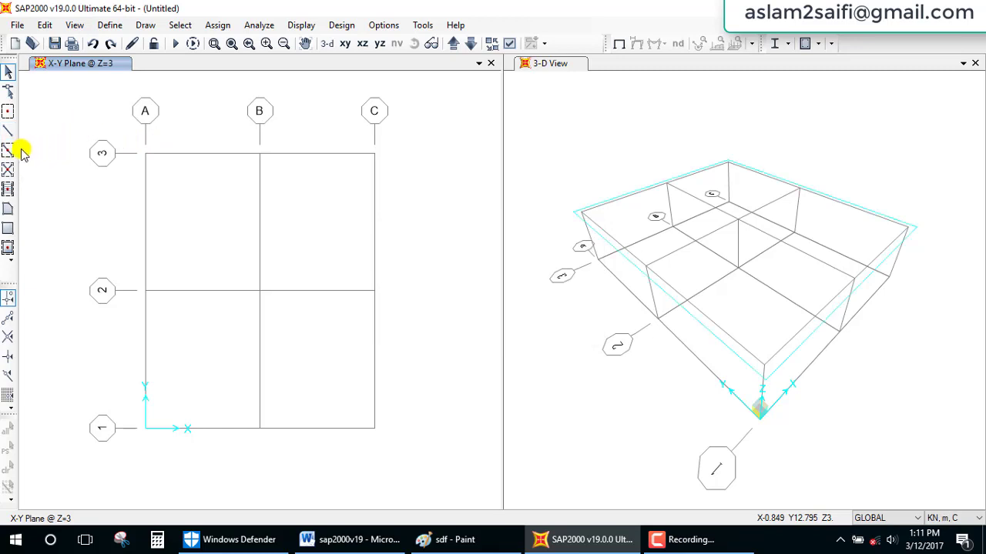
pyautogui.click(13, 149)
pyautogui.moveTo(132, 140); pyautogui.dragTo(419, 479)
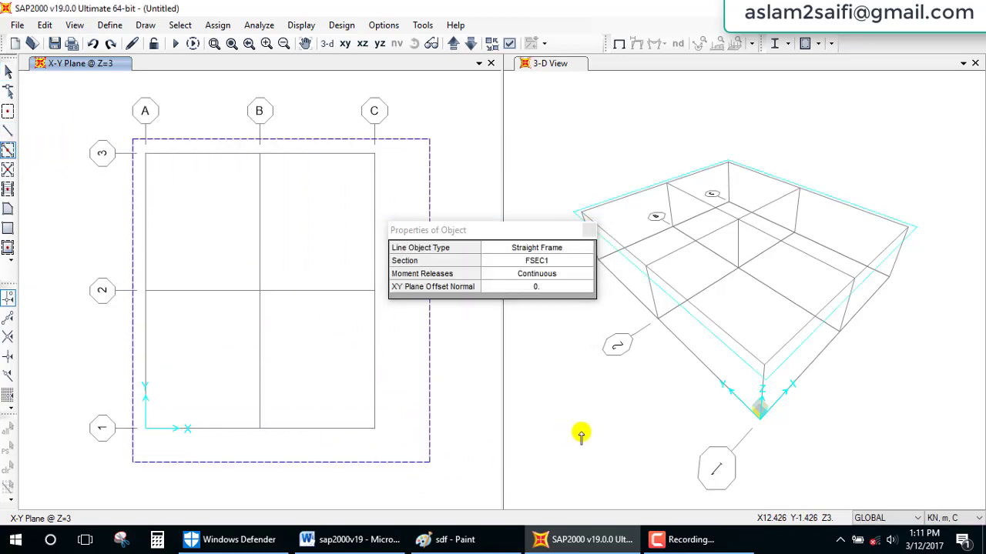
pyautogui.moveTo(581, 435); pyautogui.dragTo(459, 385)
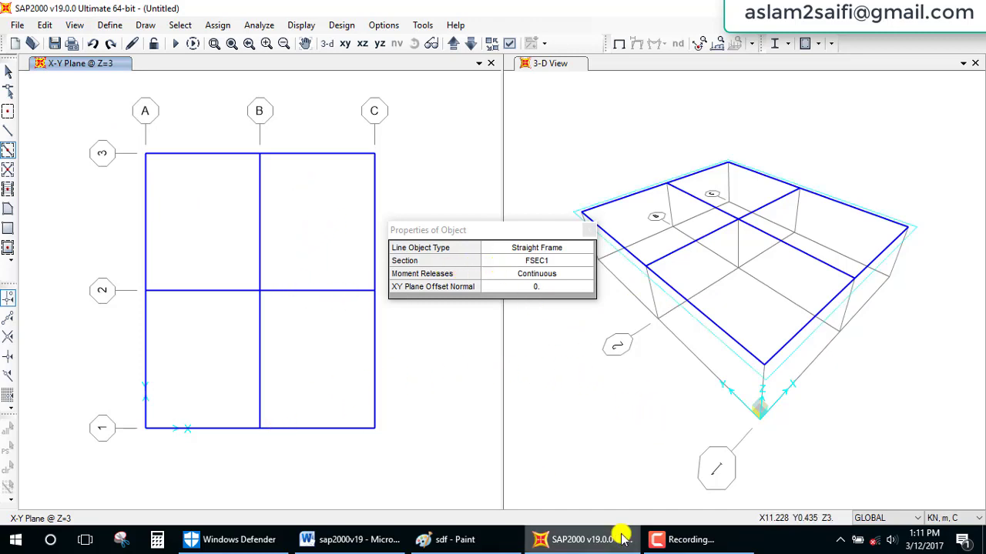
# Undo the red annotations and change the sketch caption from 'uniform' to 'custom grid system'
pyautogui.click(481, 540)
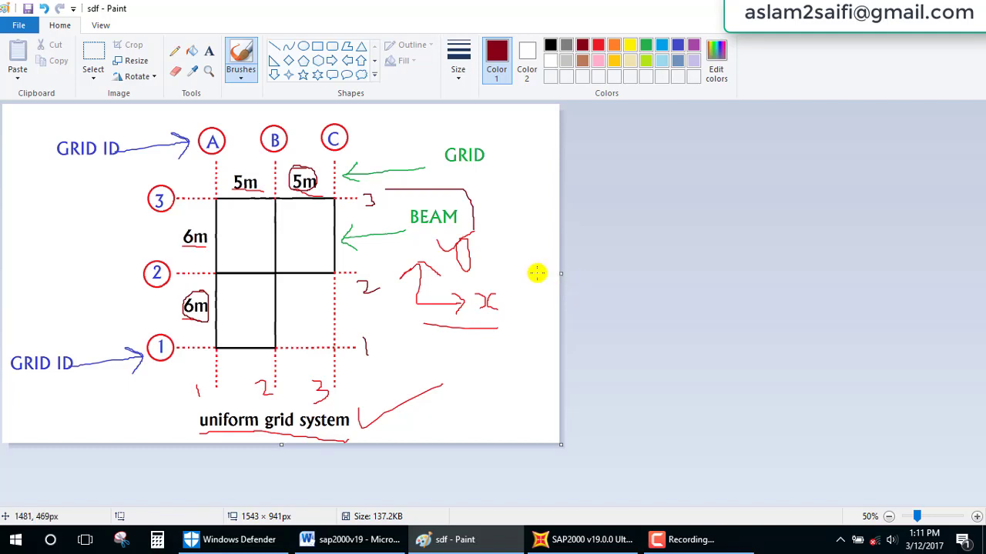
pyautogui.hotkey('ctrl', 'z')
pyautogui.hotkey('ctrl', 'z')
pyautogui.hotkey('ctrl', 'z')
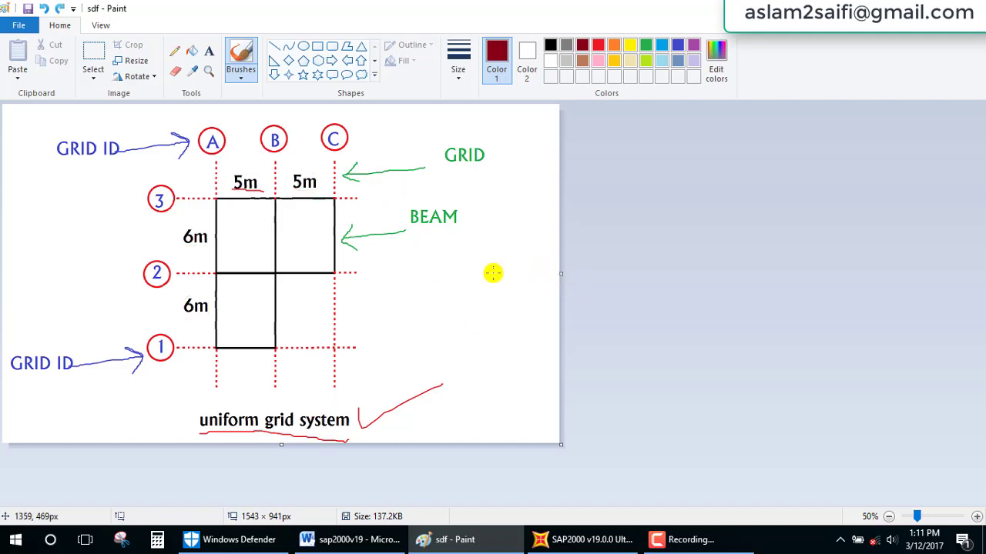
pyautogui.hotkey('ctrl', 'z')
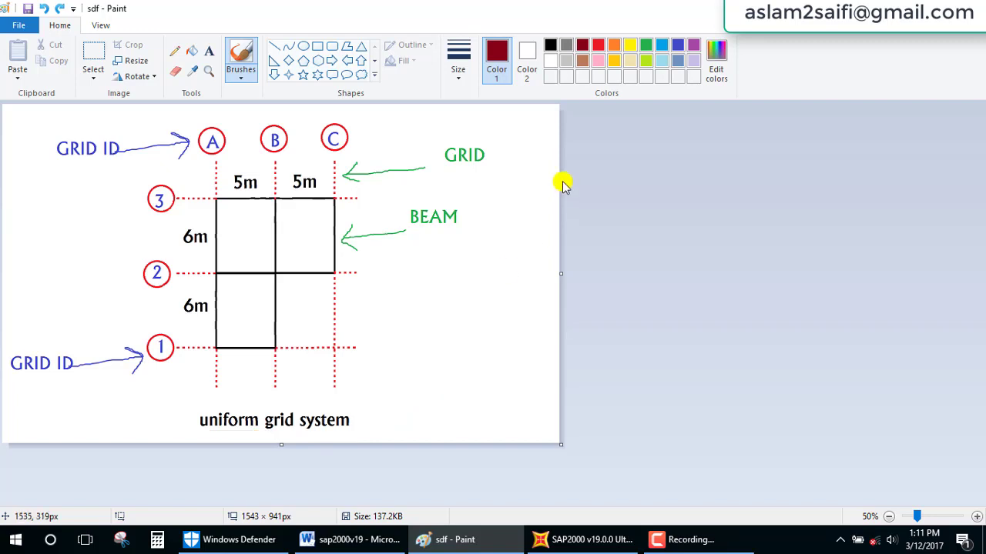
pyautogui.click(175, 70)
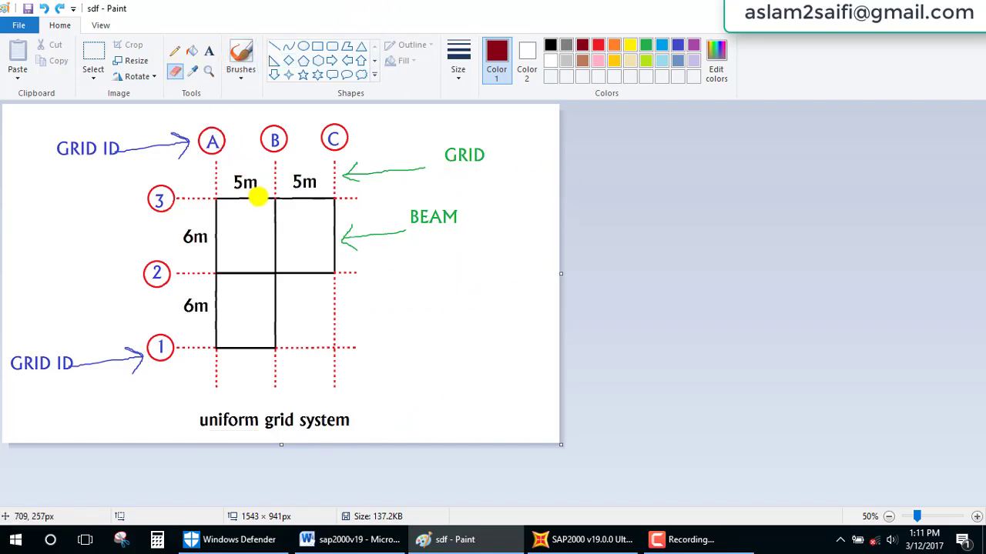
pyautogui.moveTo(203, 415); pyautogui.dragTo(223, 419)
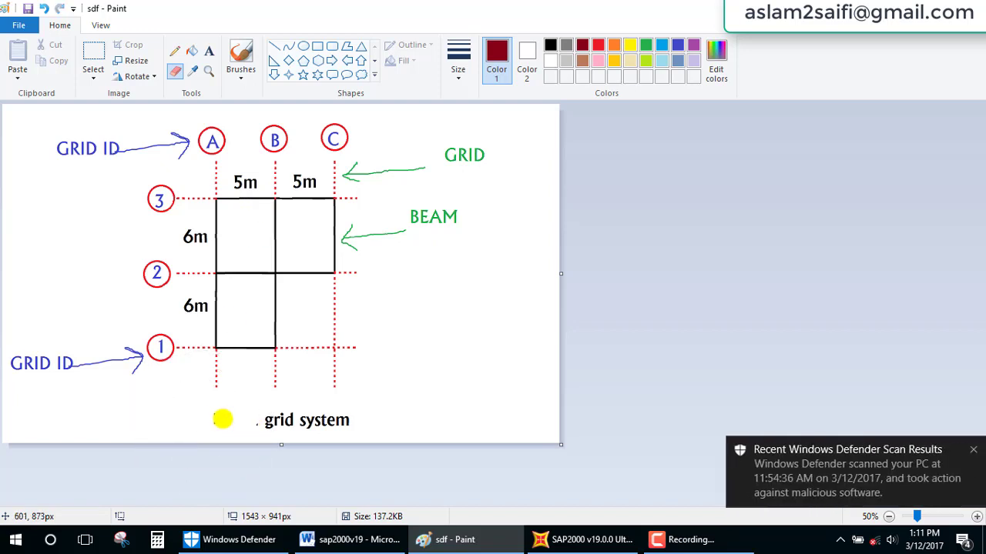
pyautogui.click(207, 50)
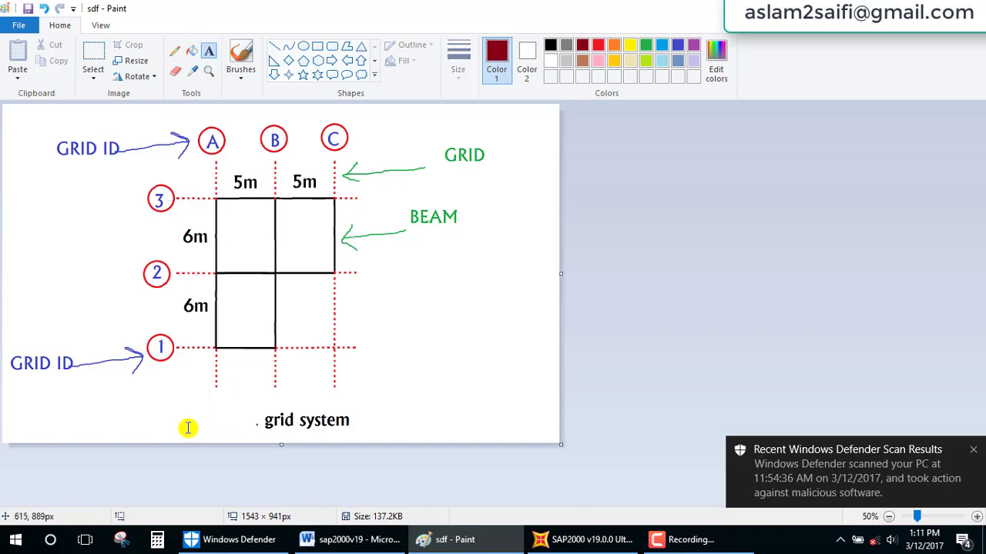
pyautogui.click(185, 428)
pyautogui.write('custom')
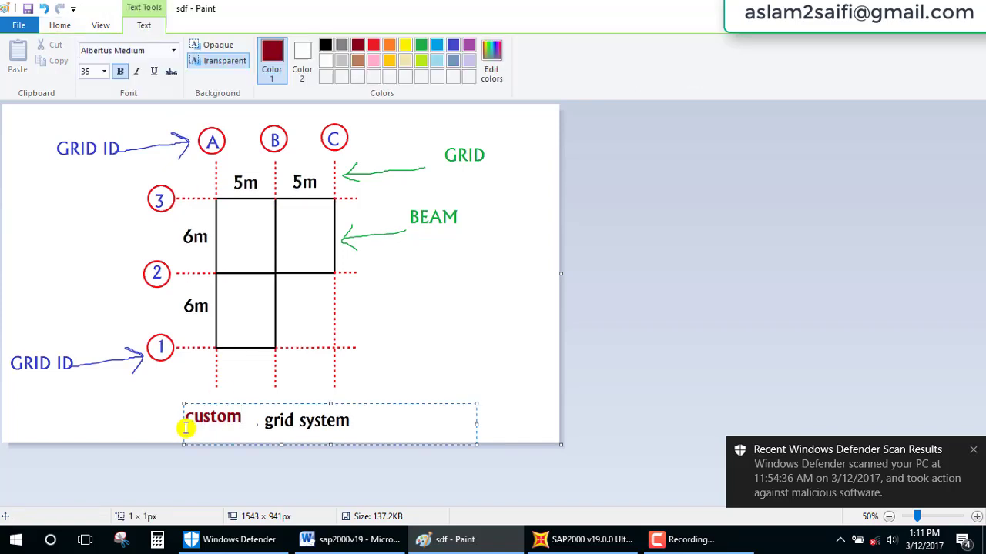
pyautogui.click(428, 350)
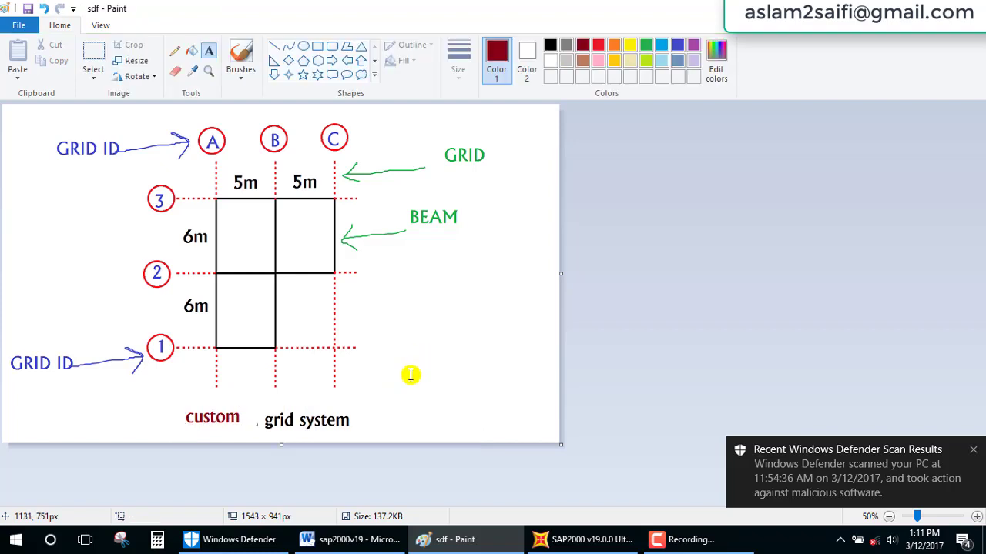
# Add a 4m spacing label above the B–C bay
pyautogui.click(175, 70)
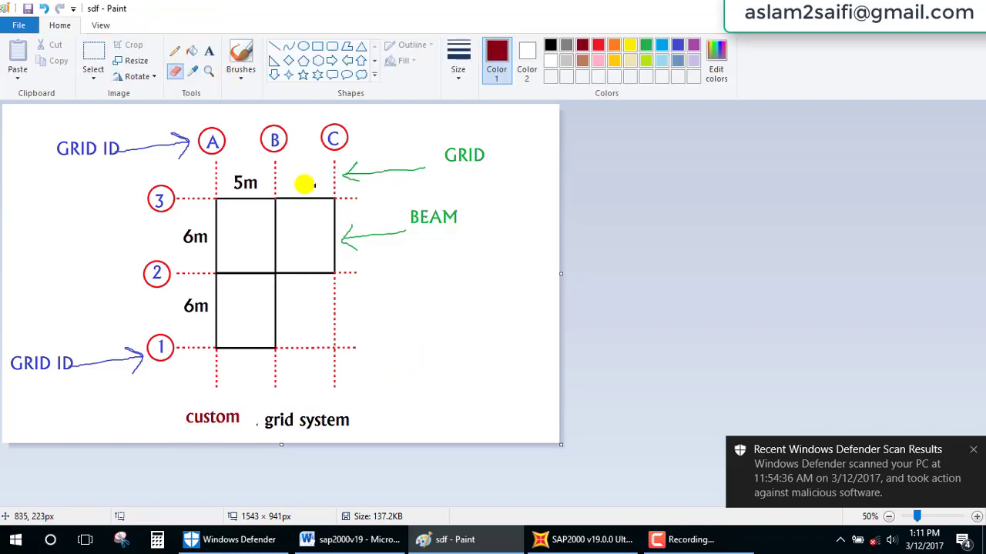
pyautogui.click(208, 51)
pyautogui.click(285, 182)
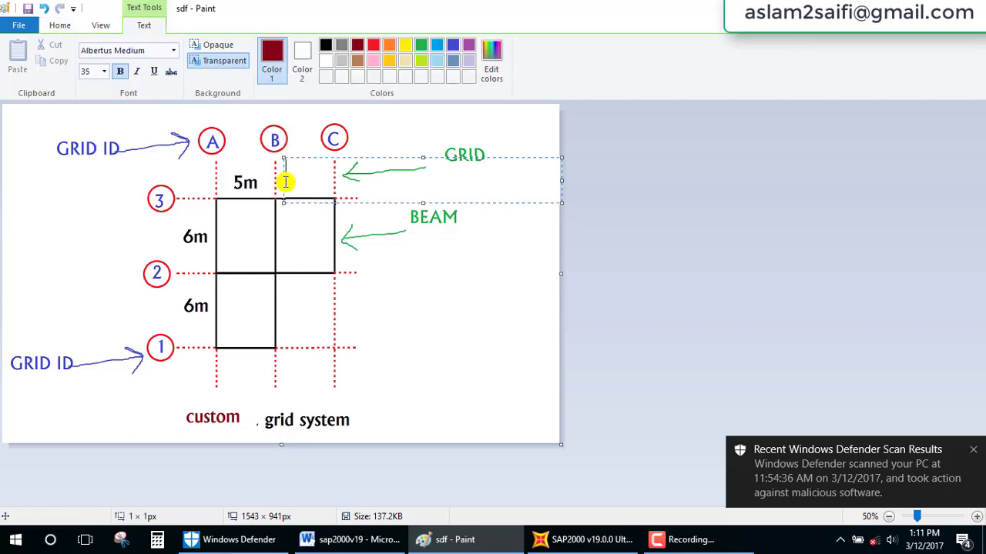
pyautogui.write('4m')
pyautogui.click(396, 257)
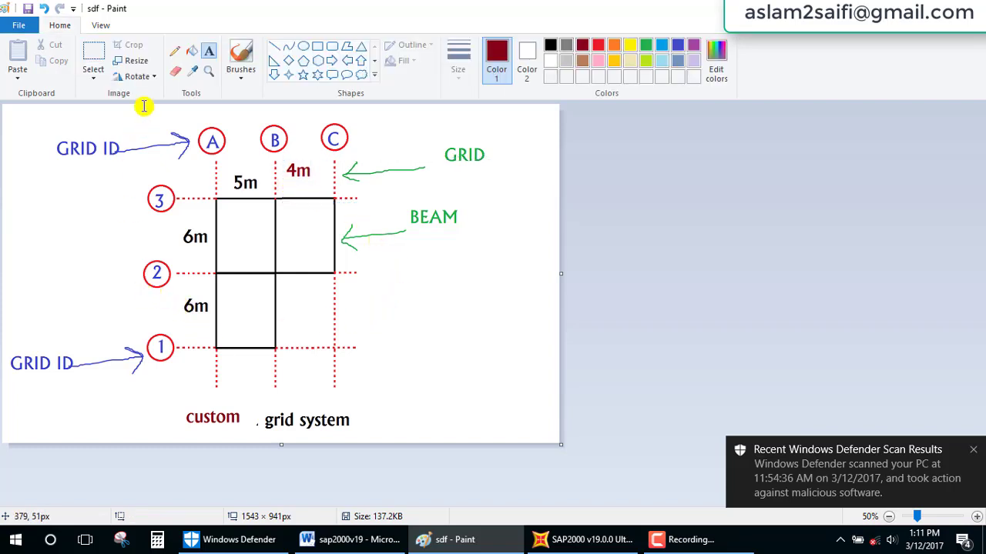
# Replace the lower 6m spacing label with 5m
pyautogui.click(174, 70)
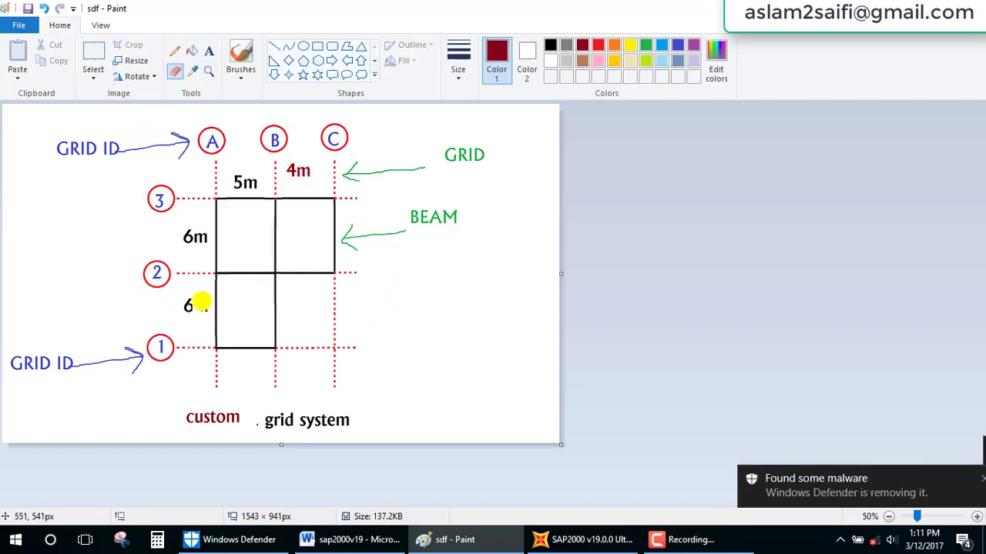
pyautogui.moveTo(200, 303); pyautogui.dragTo(204, 312)
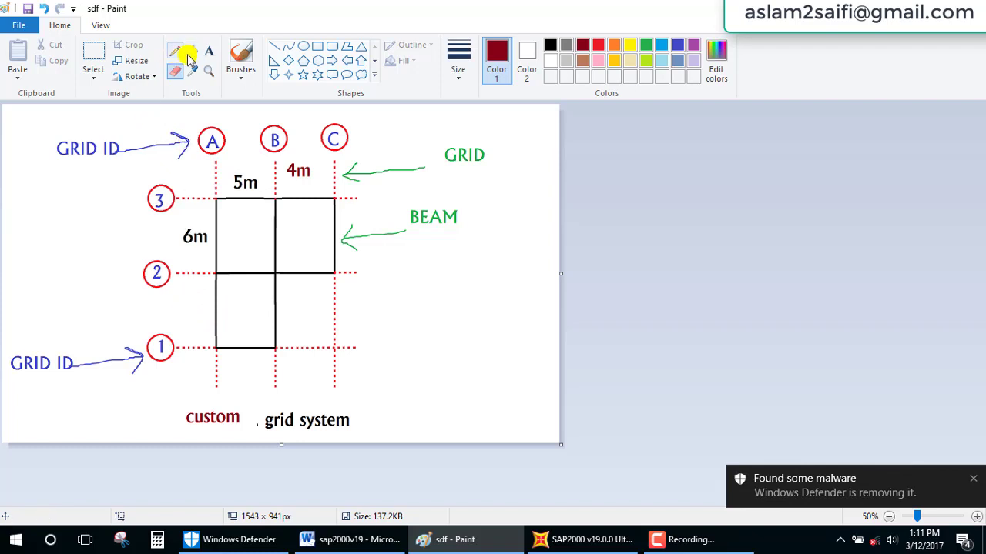
pyautogui.click(173, 305)
pyautogui.write('5')
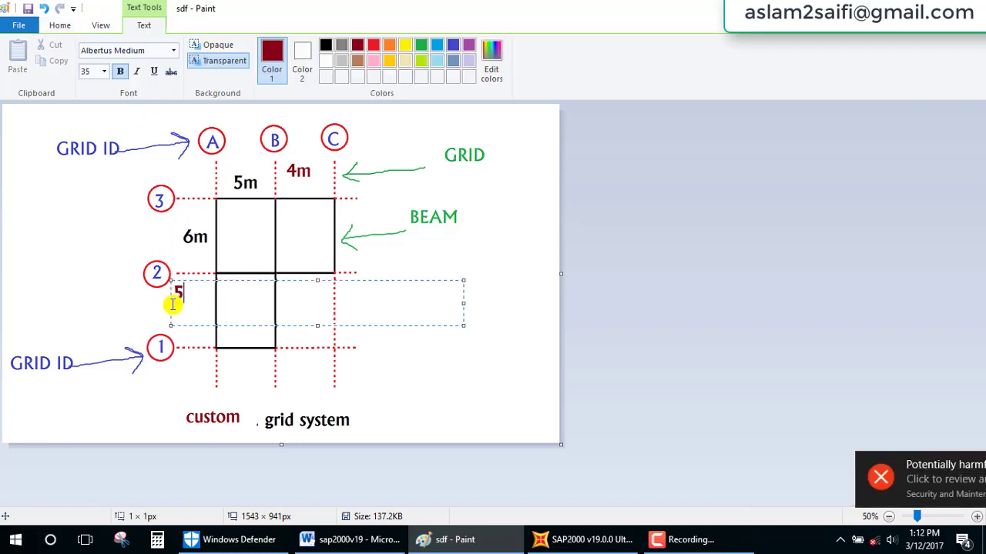
pyautogui.write('m')
pyautogui.click(432, 387)
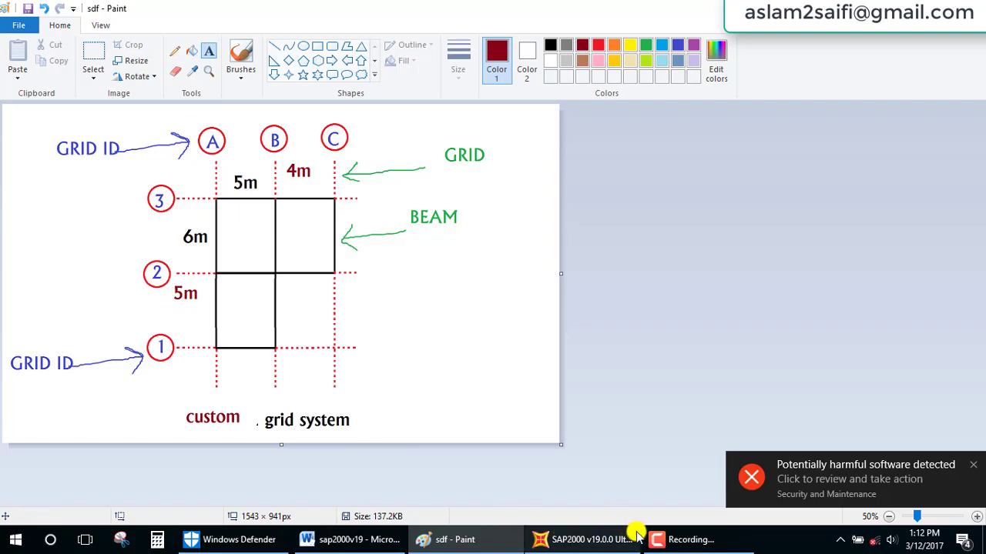
# Begin a new Grid Only model without saving the framed one, then cancel the first grid setup
pyautogui.click(607, 539)
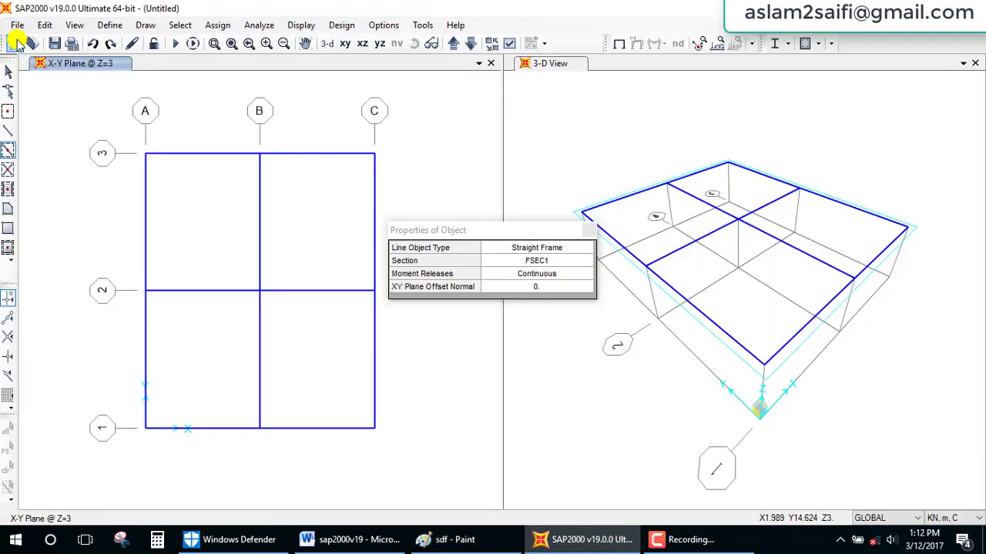
pyautogui.click(15, 43)
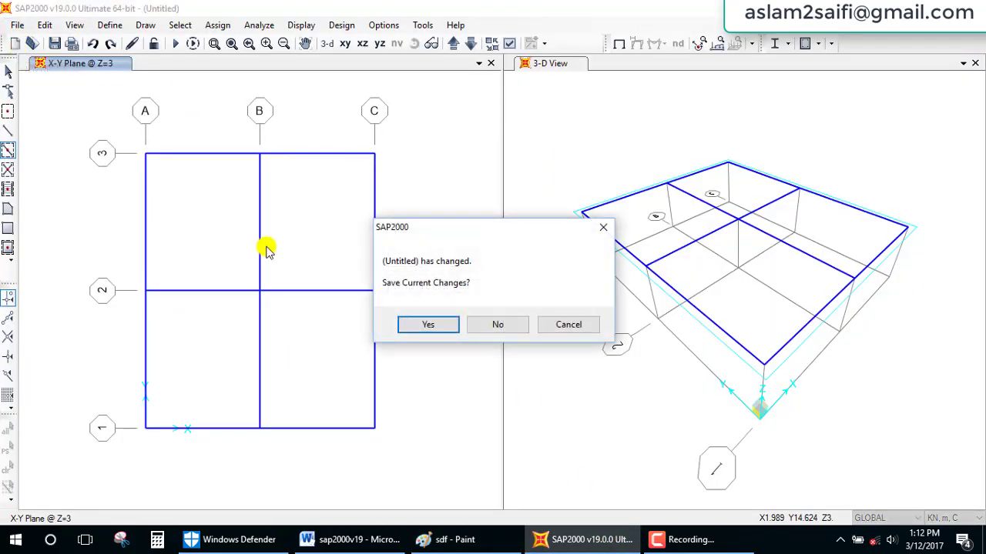
pyautogui.click(493, 324)
pyautogui.click(395, 246)
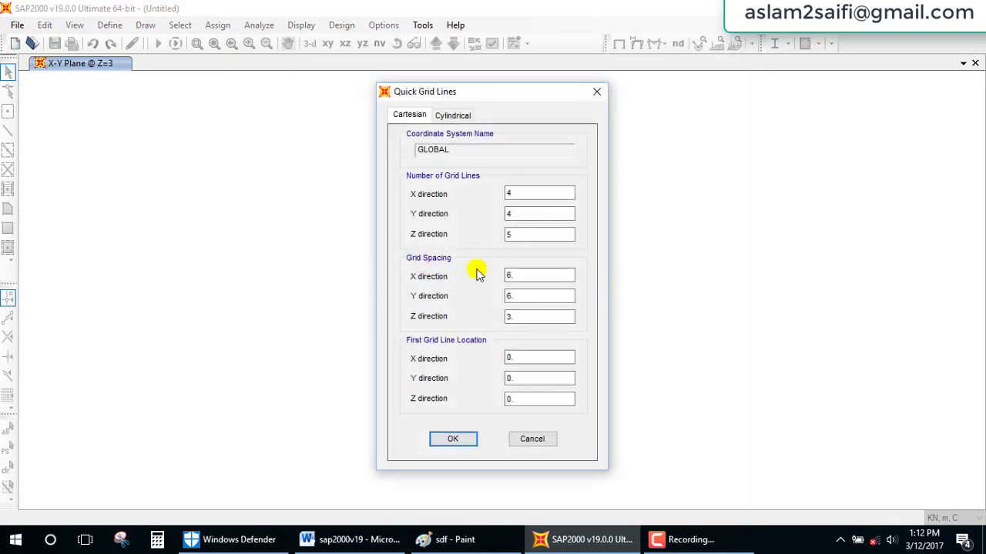
pyautogui.doubleClick(513, 213)
pyautogui.write('4')
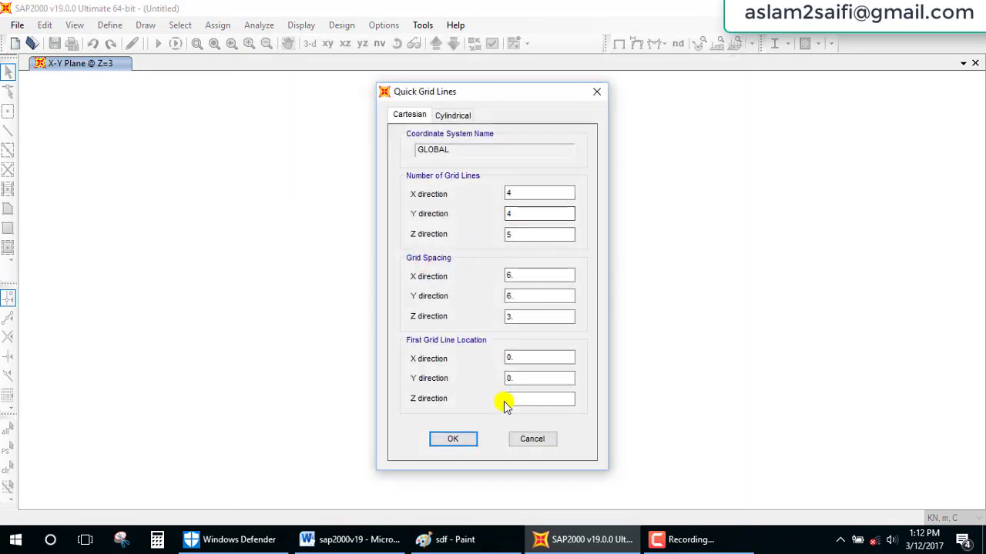
pyautogui.click(551, 440)
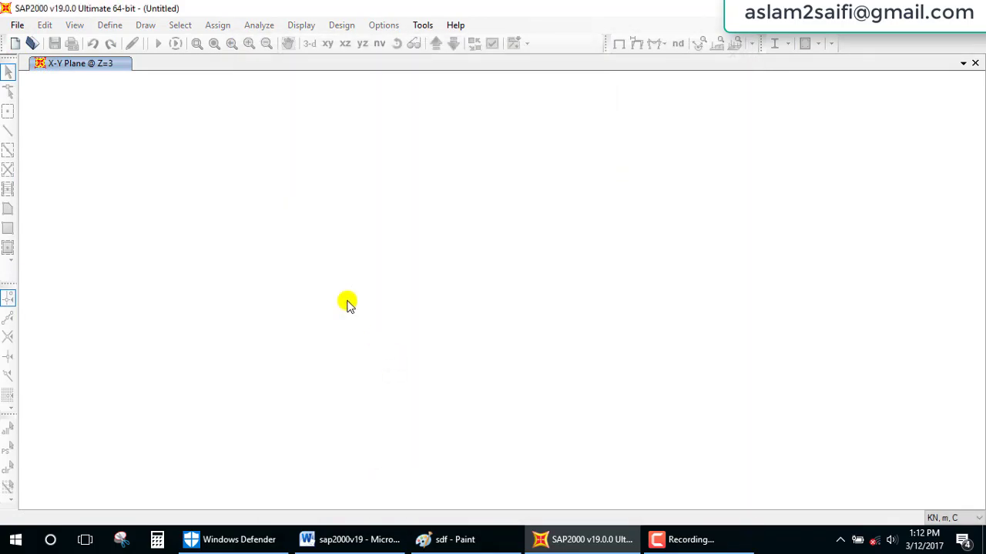
# Restart the Grid Only model and enter 3 X lines, 3 Y lines and 5 m X spacing
pyautogui.click(17, 44)
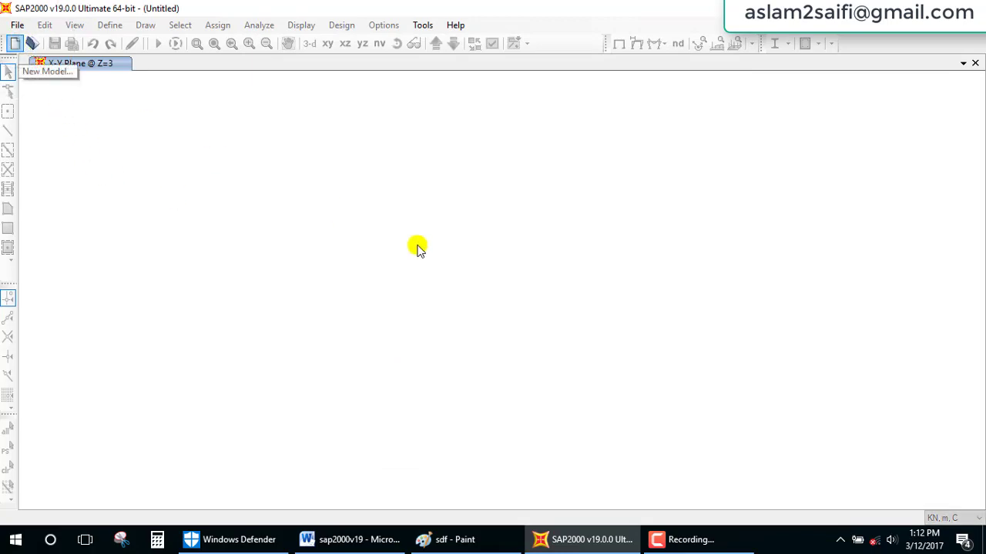
pyautogui.click(392, 246)
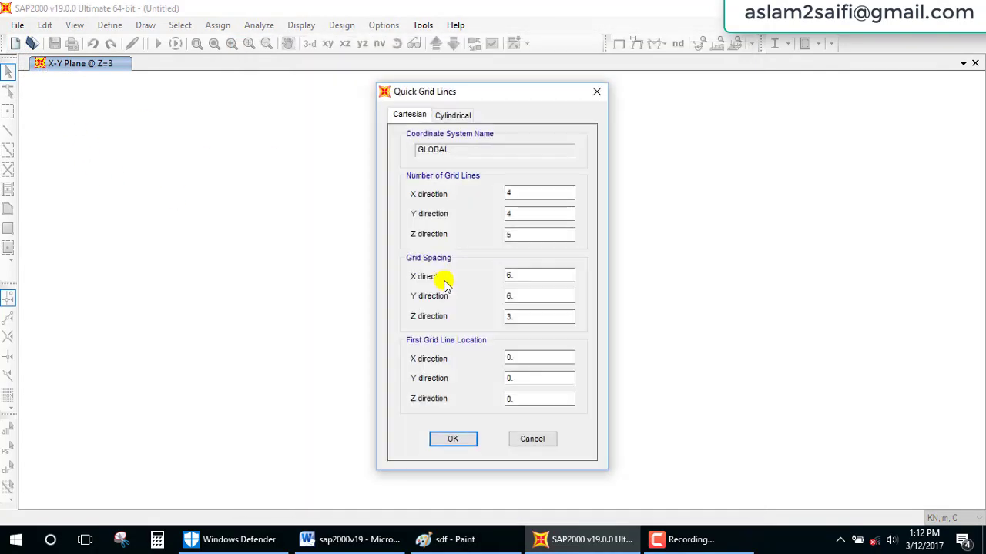
pyautogui.write('4')
pyautogui.moveTo(530, 194)
pyautogui.mouseDown()
pyautogui.moveTo(495, 192)
pyautogui.moveTo(504, 261)
pyautogui.moveTo(486, 281)
pyautogui.moveTo(495, 317)
pyautogui.moveTo(456, 321)
pyautogui.mouseUp()
pyautogui.press('BackSpace')
pyautogui.write('3')
pyautogui.write('3')
pyautogui.write('5')
# Create the 3-by-3 grid and open the GLOBAL grid system's ordinate table to grid B and C
pyautogui.click(452, 437)
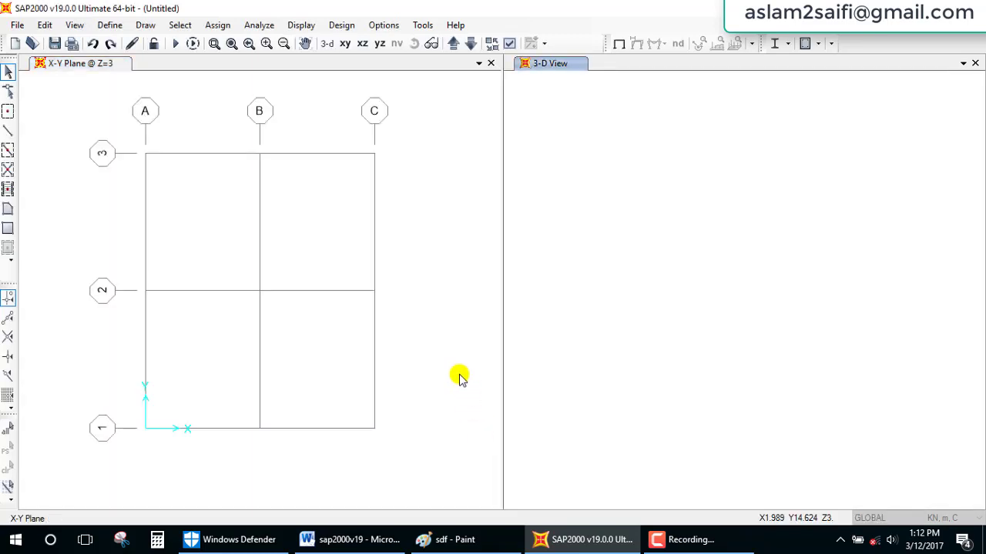
pyautogui.rightClick(408, 214)
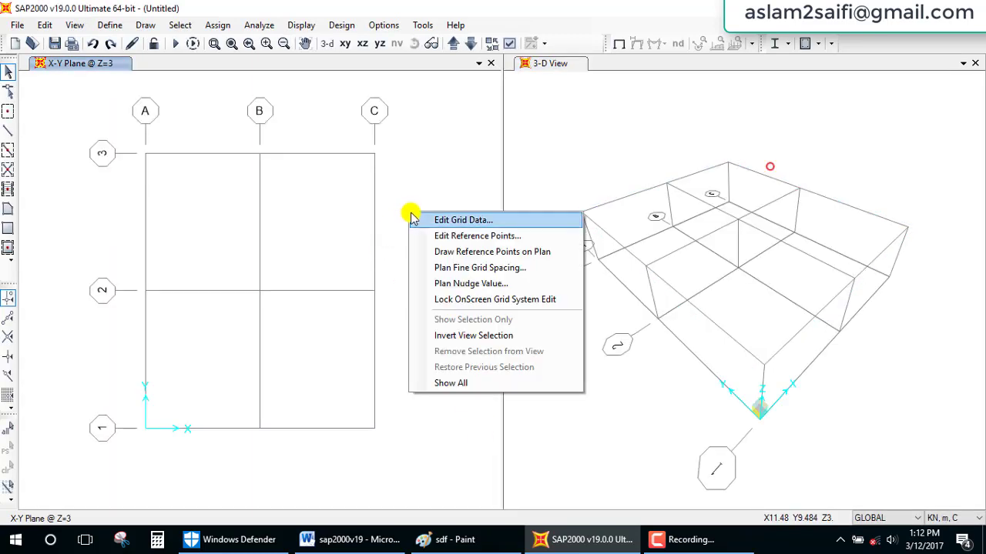
pyautogui.click(442, 222)
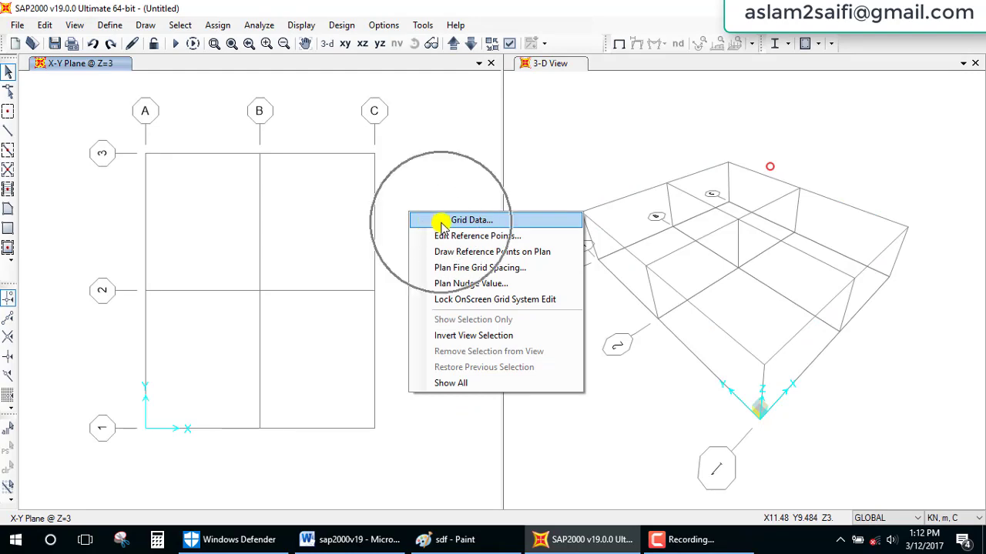
pyautogui.click(549, 282)
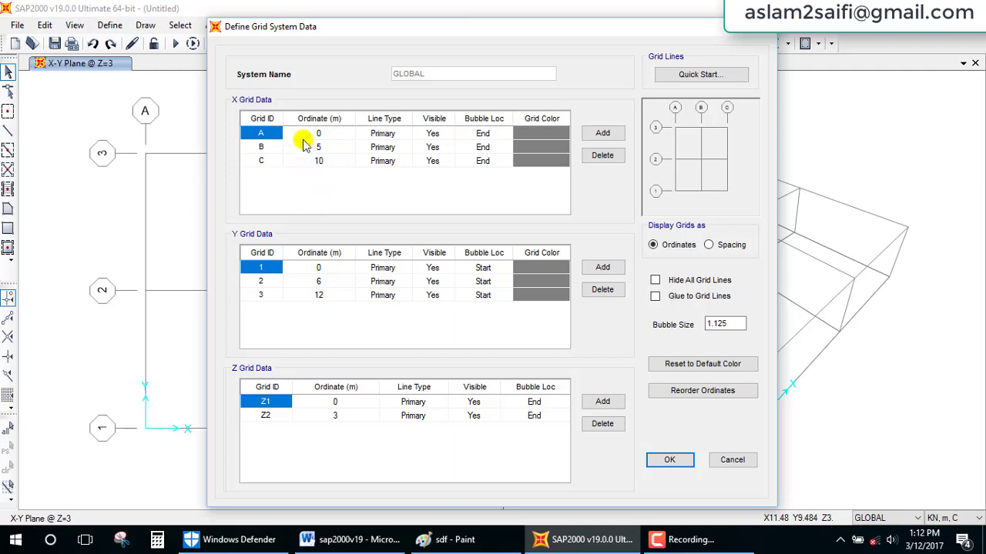
pyautogui.click(326, 147)
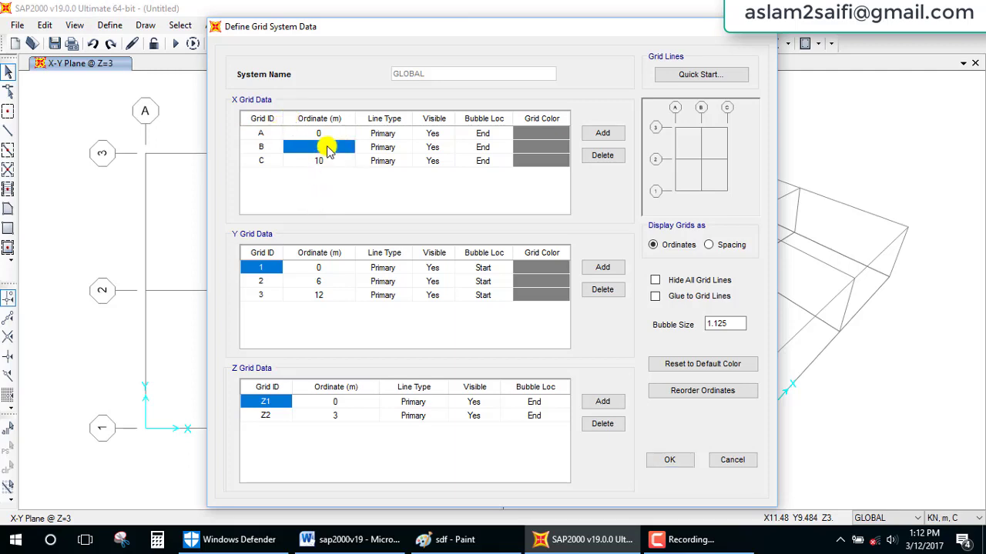
pyautogui.click(326, 161)
# Mark X ordinates 0, 5 and 9 on the Paint sketch and edit grid C's ordinate to 9
pyautogui.click(468, 545)
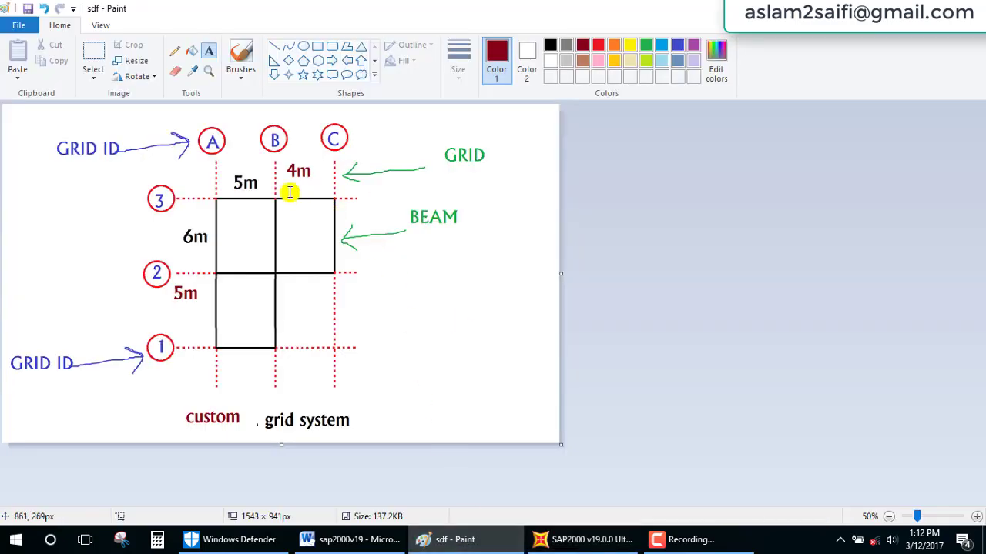
pyautogui.click(241, 52)
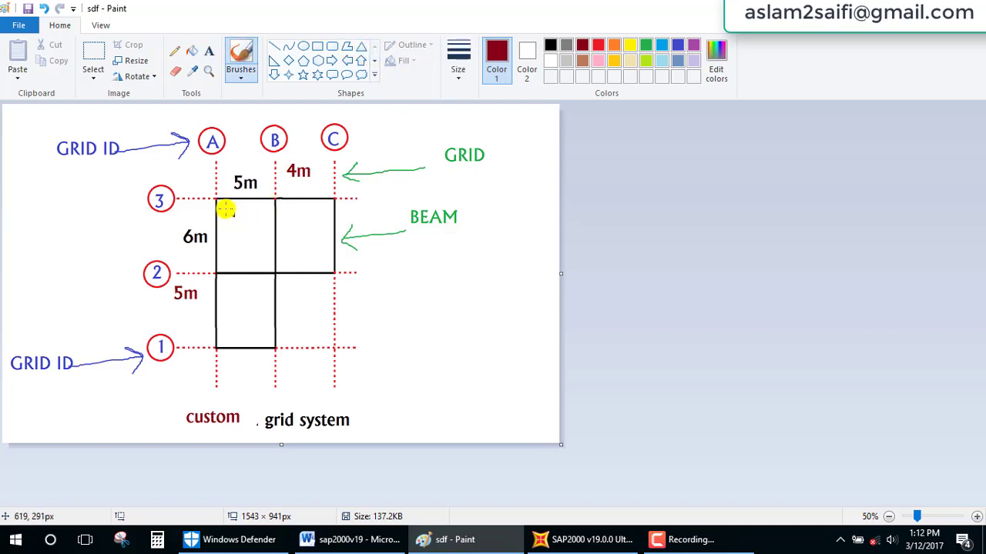
pyautogui.moveTo(225, 210); pyautogui.dragTo(244, 225)
pyautogui.moveTo(312, 209); pyautogui.dragTo(312, 235)
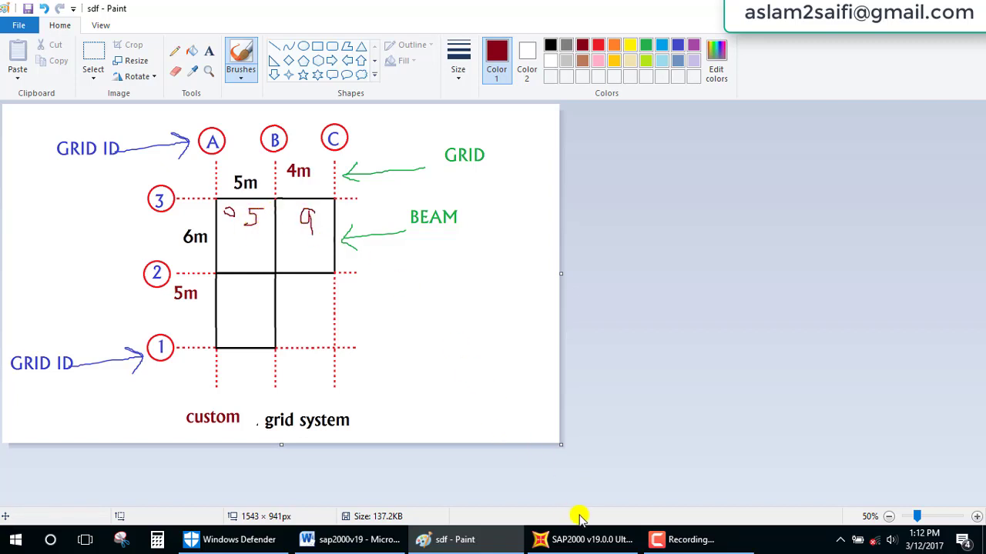
pyautogui.click(579, 538)
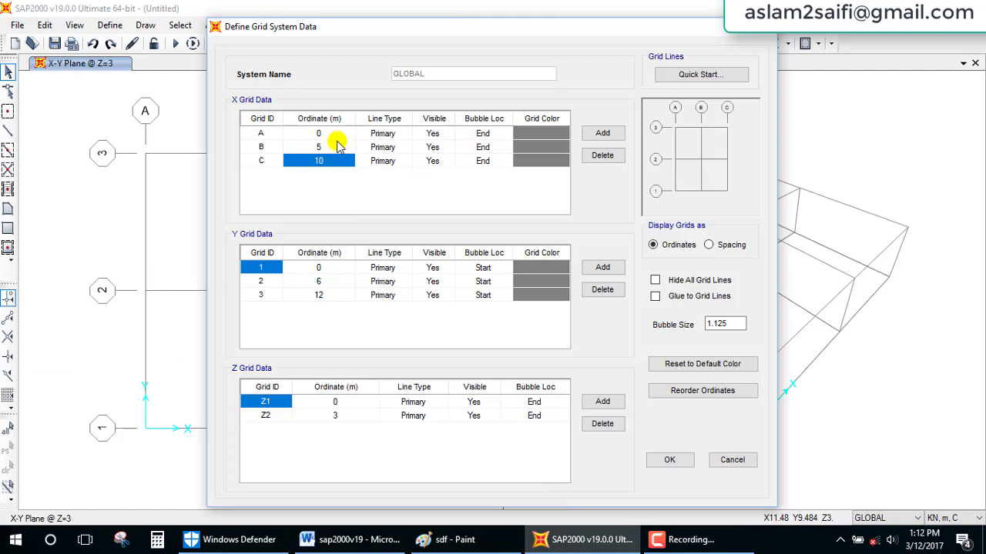
pyautogui.click(335, 162)
pyautogui.write('9')
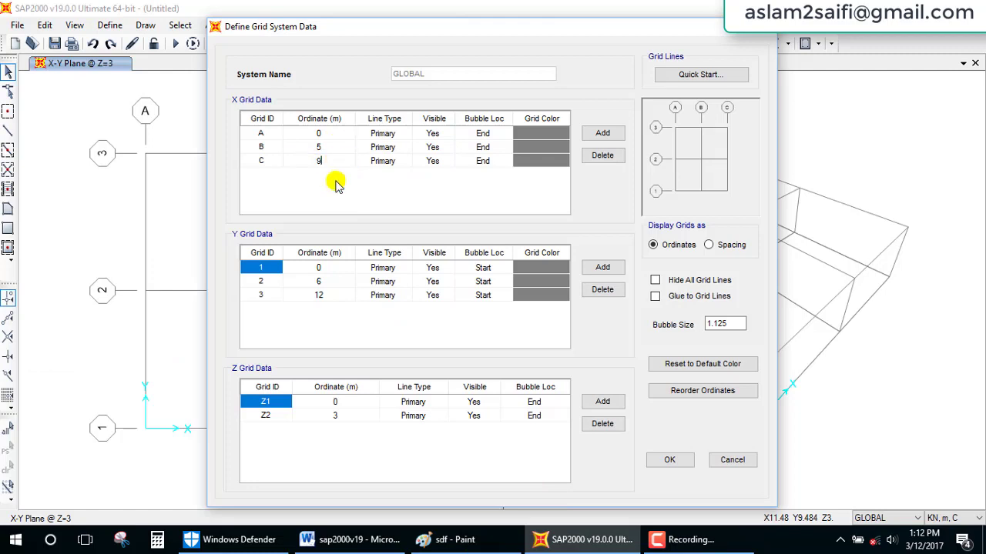
pyautogui.click(446, 539)
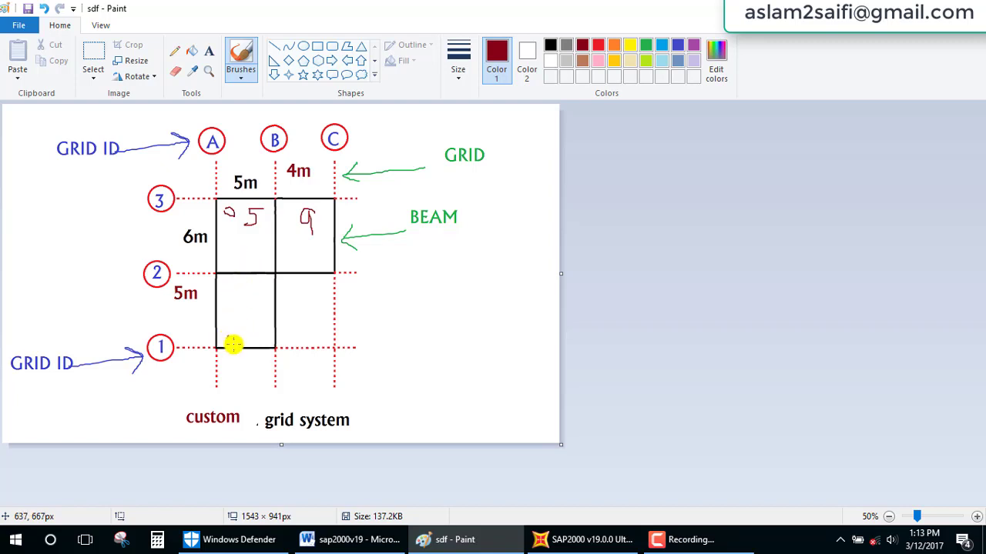
# Write Y ordinates 0, 5 and 11 beside grid lines 1, 2 and 3 on the Paint sketch
pyautogui.moveTo(227, 336); pyautogui.dragTo(231, 340)
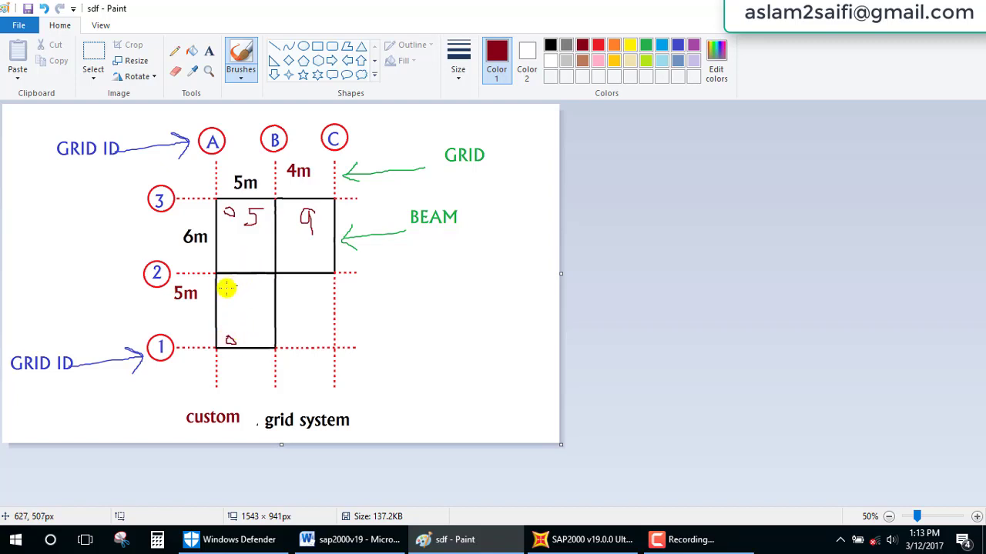
pyautogui.moveTo(224, 301); pyautogui.dragTo(225, 301)
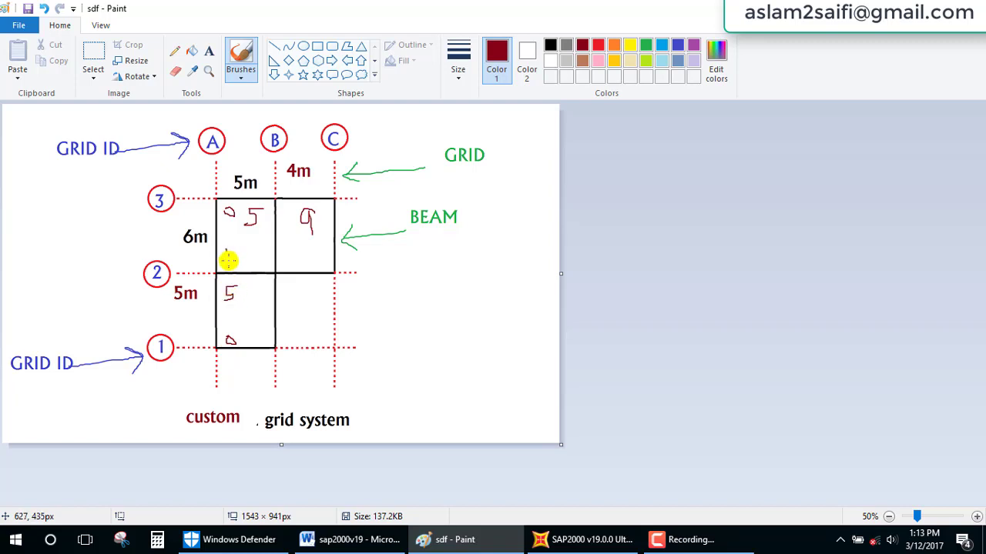
pyautogui.moveTo(228, 250); pyautogui.dragTo(228, 264)
pyautogui.moveTo(236, 249); pyautogui.dragTo(236, 264)
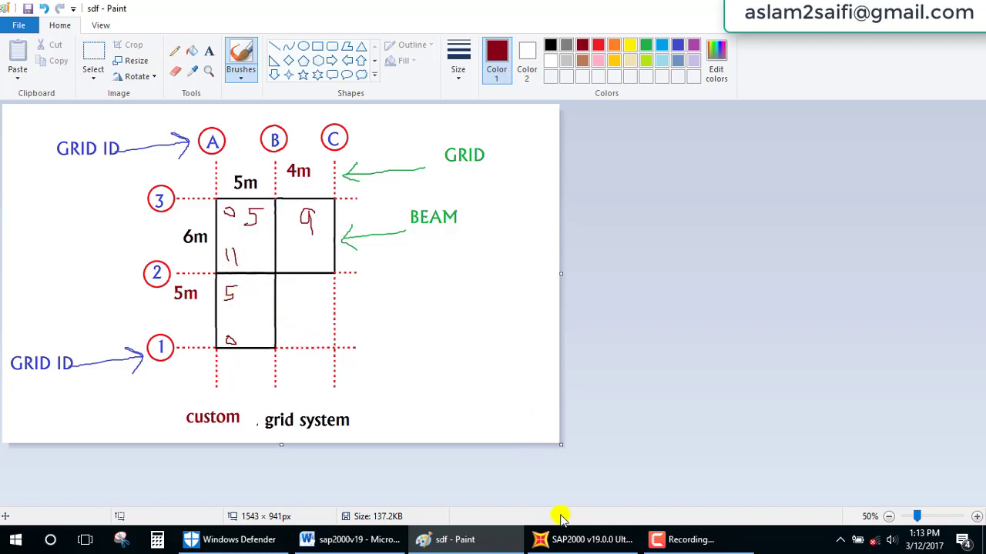
pyautogui.click(577, 539)
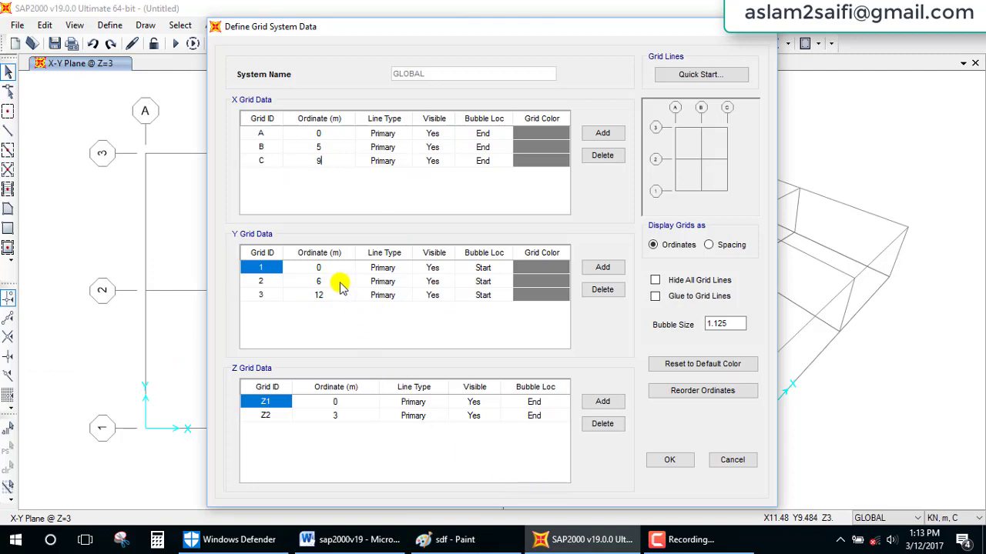
# Set grid 2's Y ordinate to 5 and grid 3's to 11, confirm, and compare with the sketch
pyautogui.click(341, 282)
pyautogui.write('5')
pyautogui.click(336, 296)
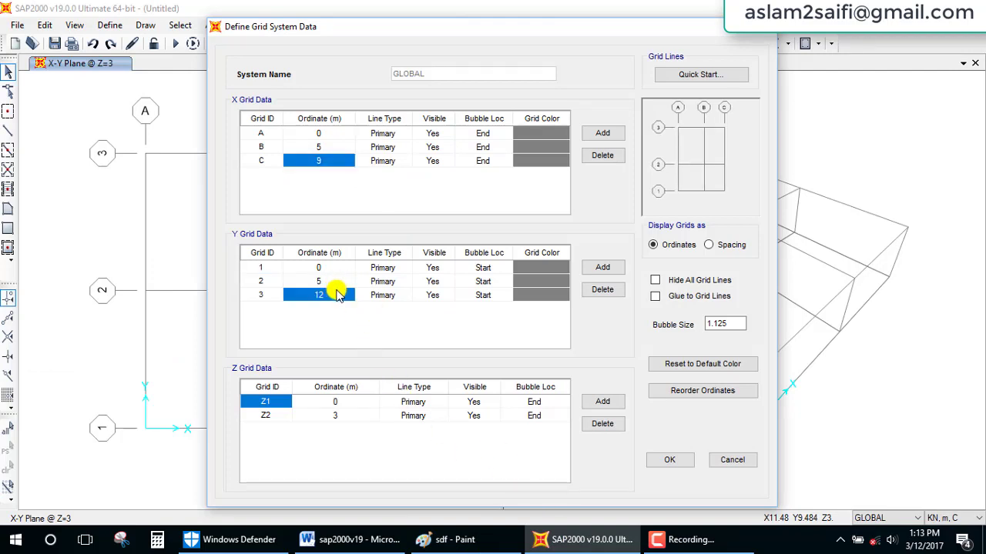
pyautogui.write('11')
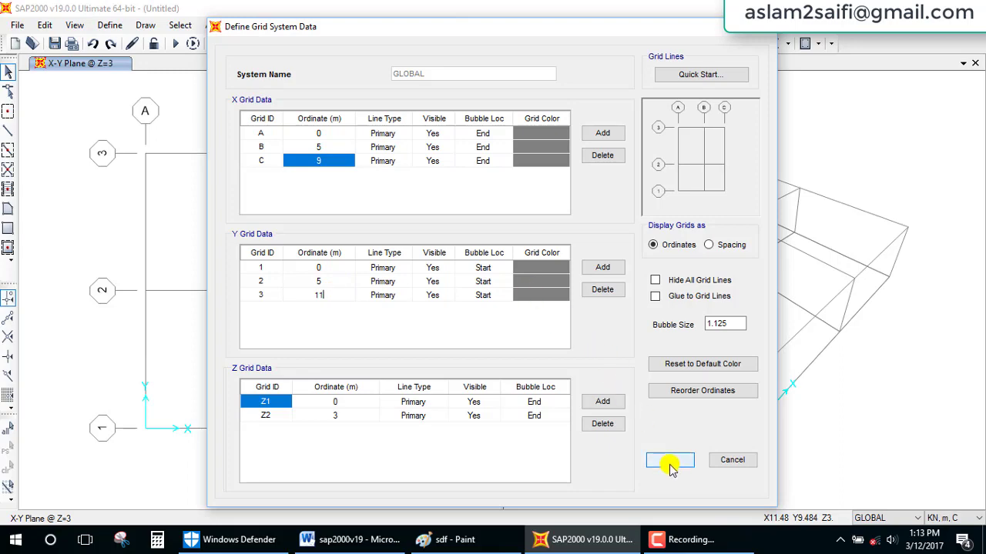
pyautogui.click(669, 462)
pyautogui.click(518, 351)
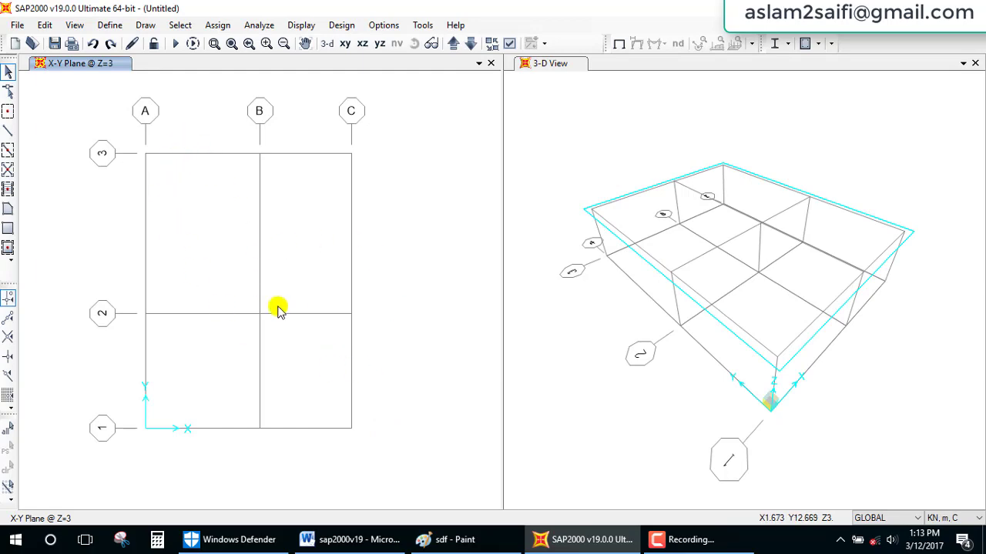
pyautogui.click(572, 546)
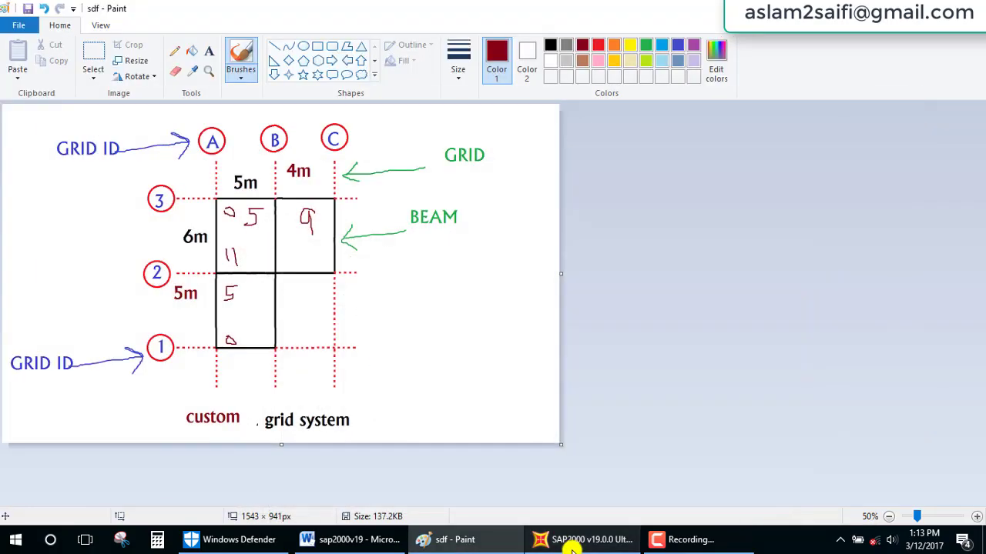
pyautogui.click(571, 545)
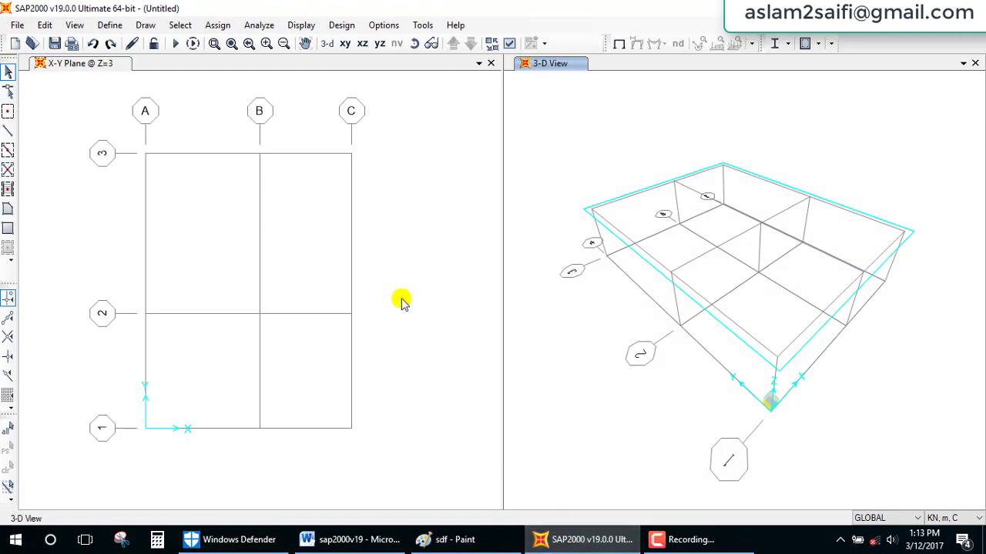